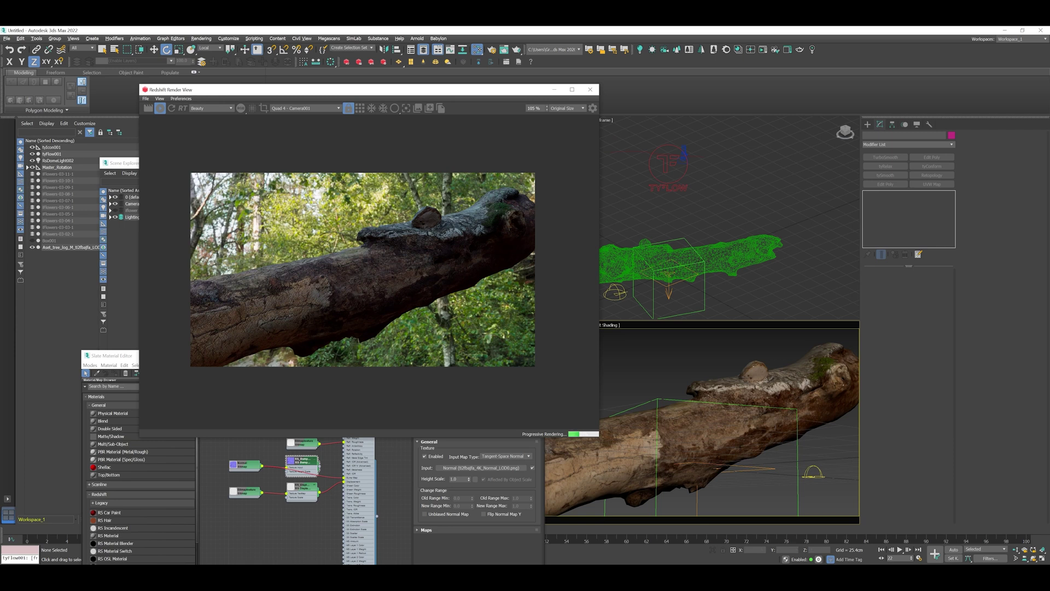
Rotate the Redshift dome light so the bright sky and birch trunks of its forest HDRI fall behind the log.
click(659, 224)
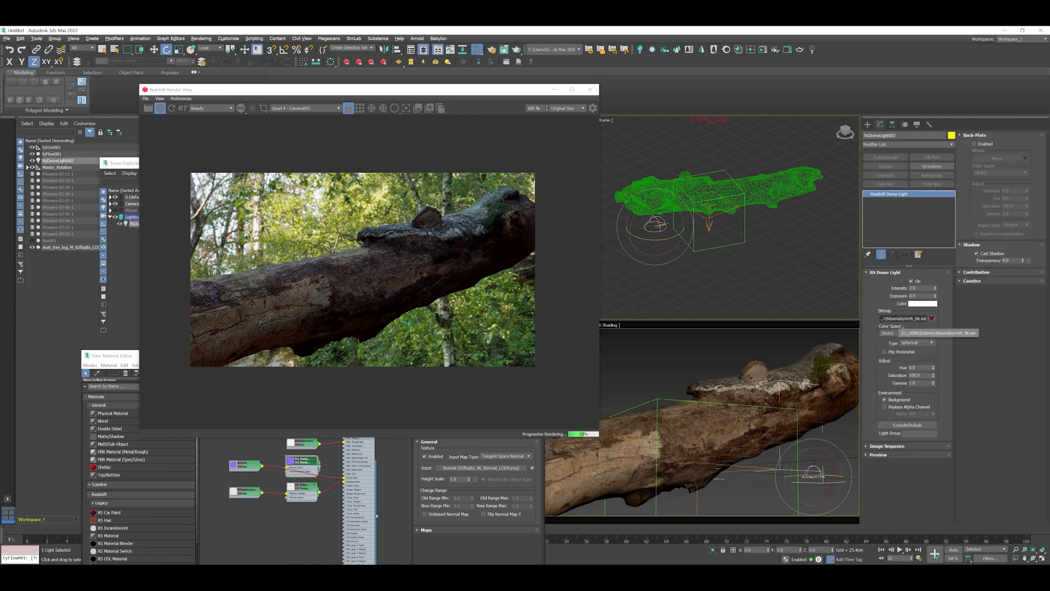
mouse_move(660, 239)
mouse_down()
mouse_move(645, 240)
mouse_move(646, 277)
mouse_move(652, 234)
mouse_up()
drag(646, 288, 645, 316)
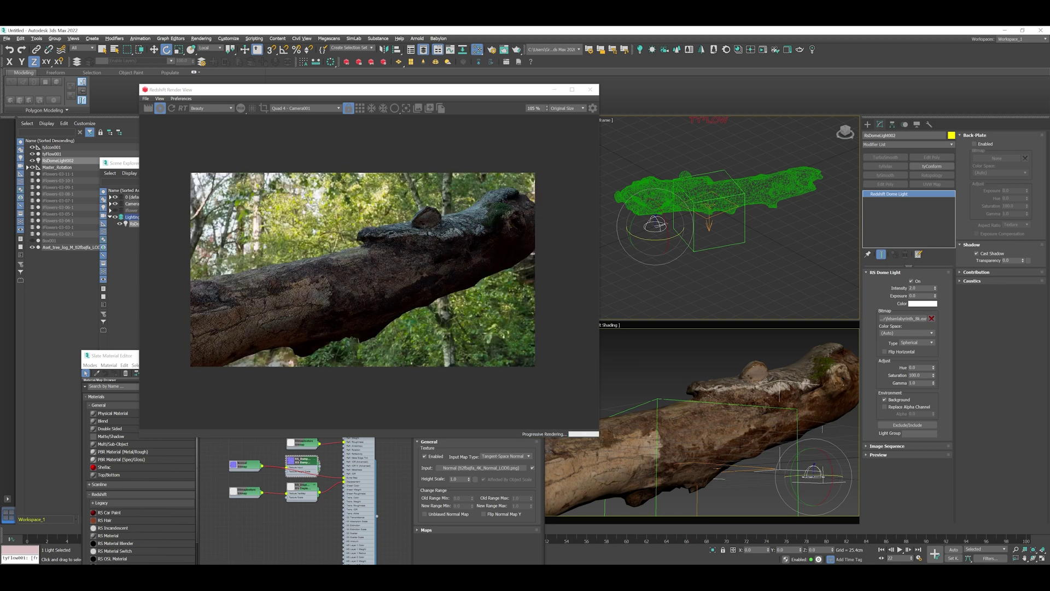
key(f)
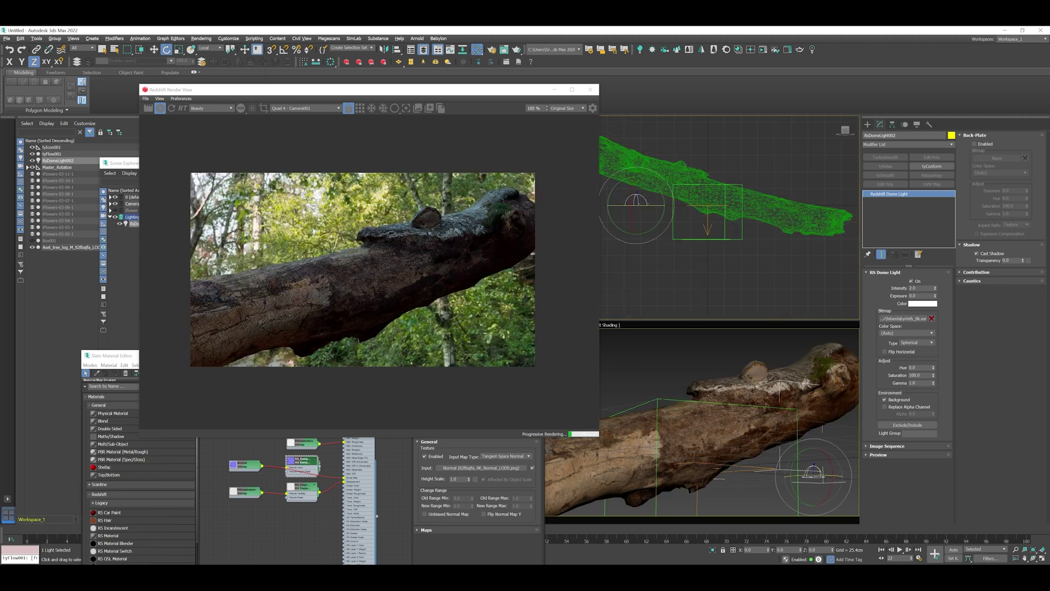
middle_drag(709, 206, 734, 257)
mouse_move(673, 256)
mouse_down()
mouse_move(690, 256)
mouse_move(654, 256)
mouse_move(662, 268)
mouse_up()
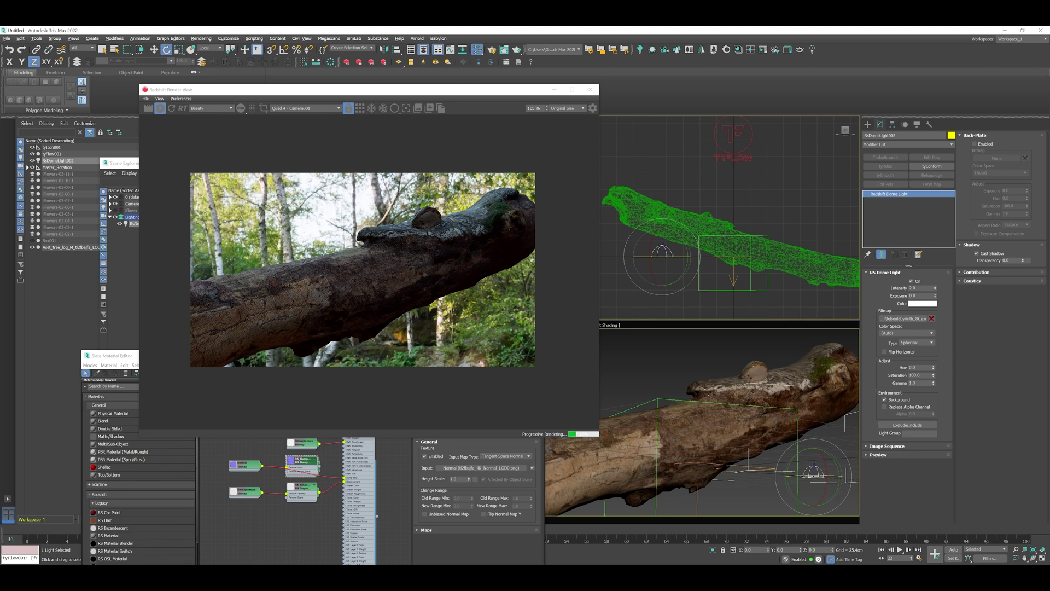
Create a Redshift Physical light above the log in the front view and set its light type to Directional.
click(593, 108)
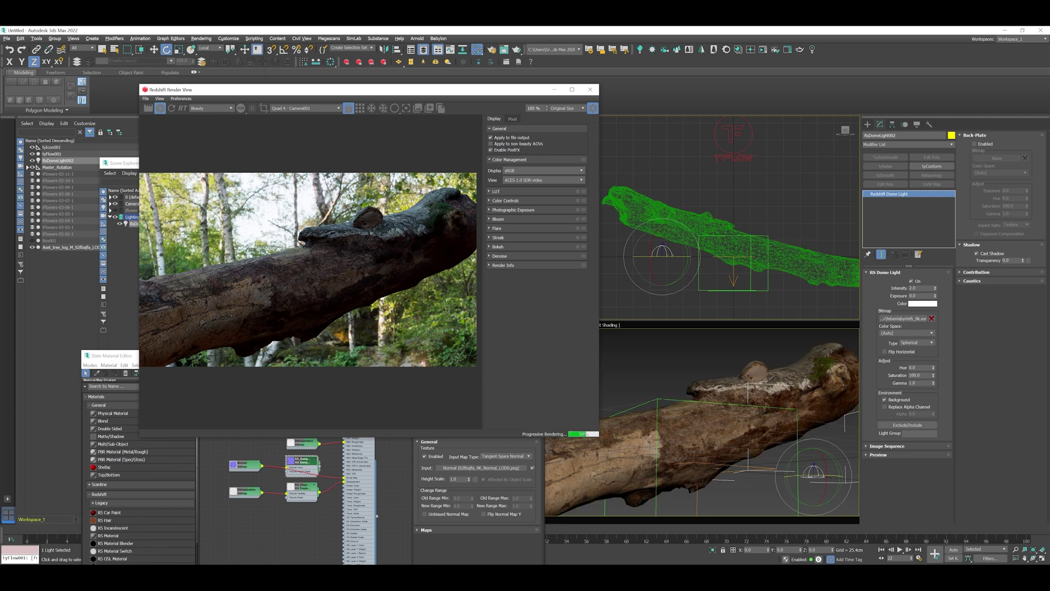
scroll(694, 249, down, 2)
click(867, 124)
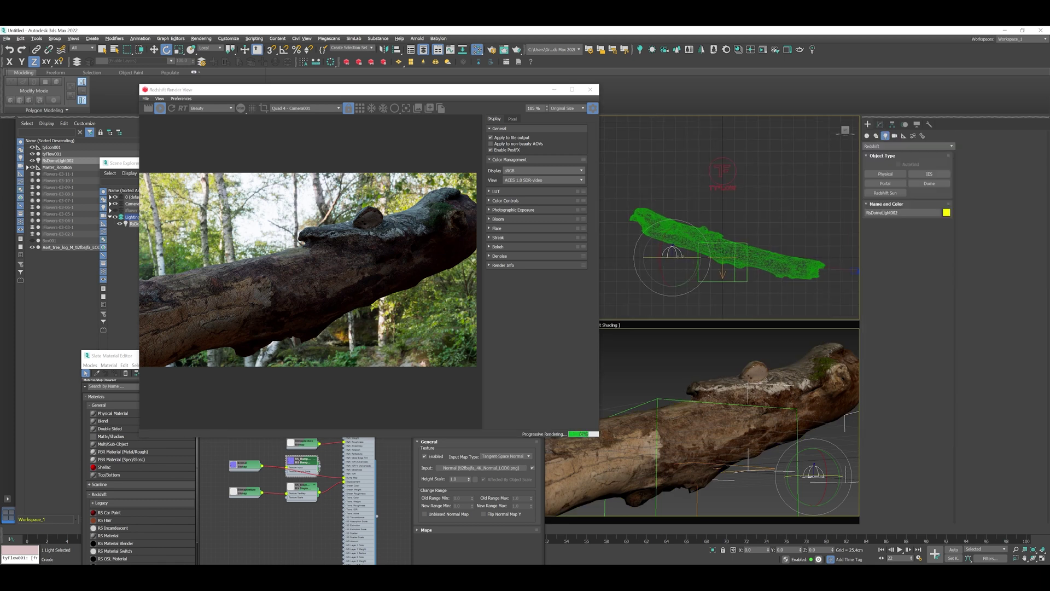
click(929, 184)
click(885, 174)
click(885, 174)
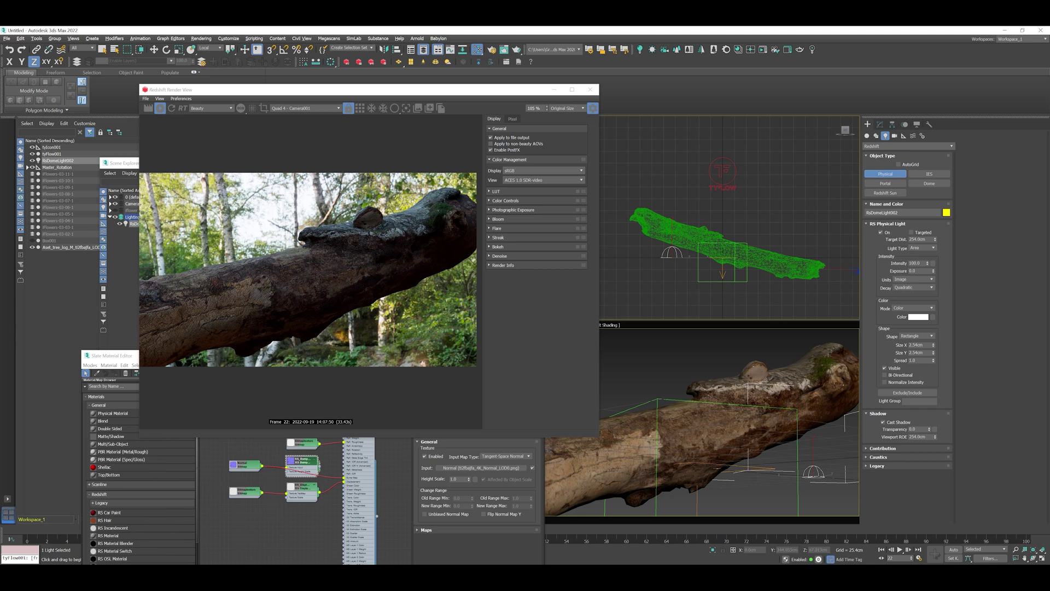
drag(642, 161, 691, 195)
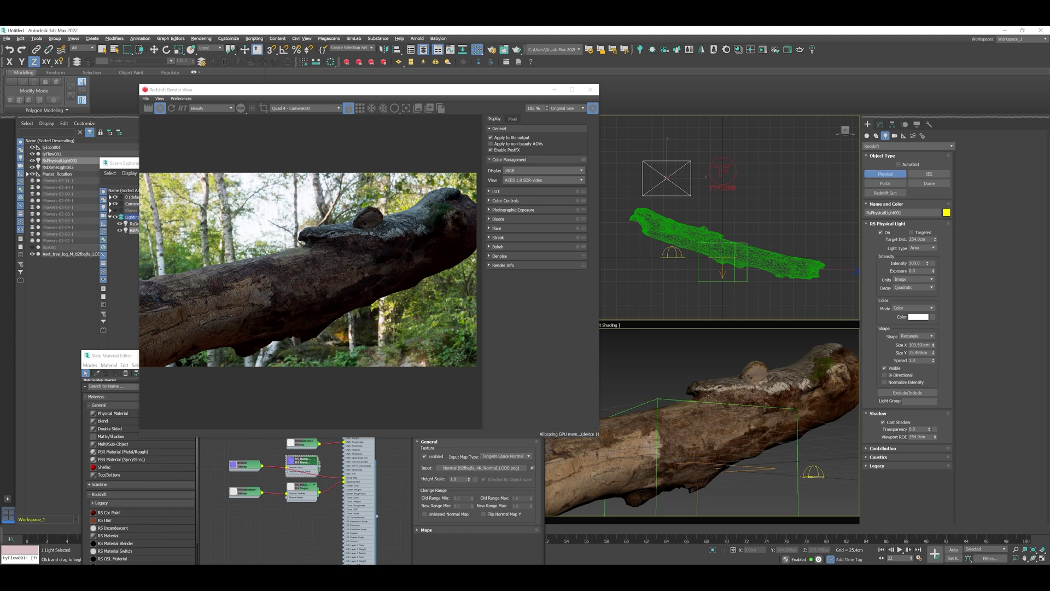
click(924, 247)
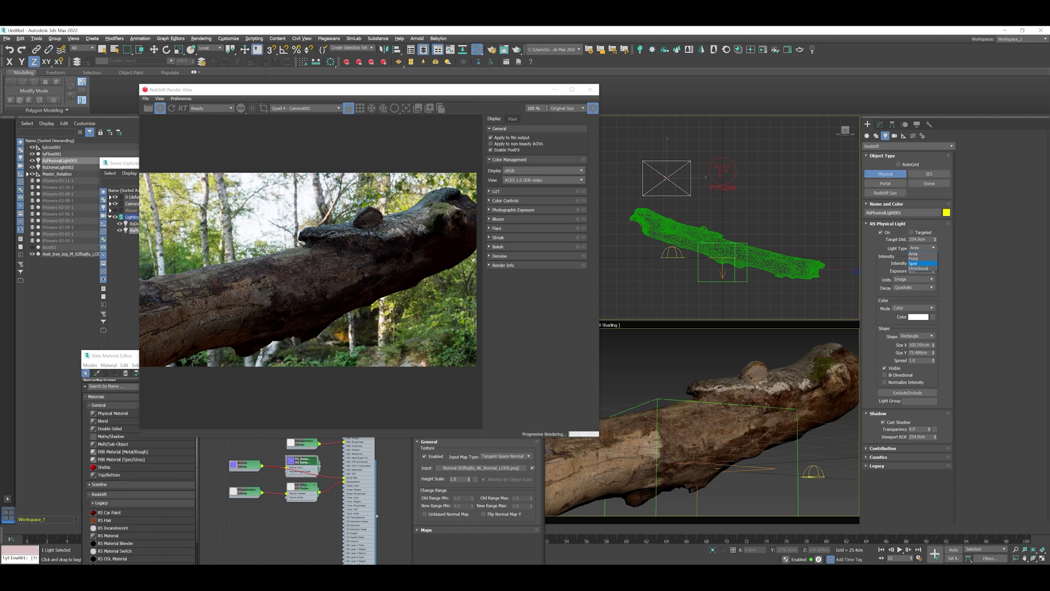
click(920, 268)
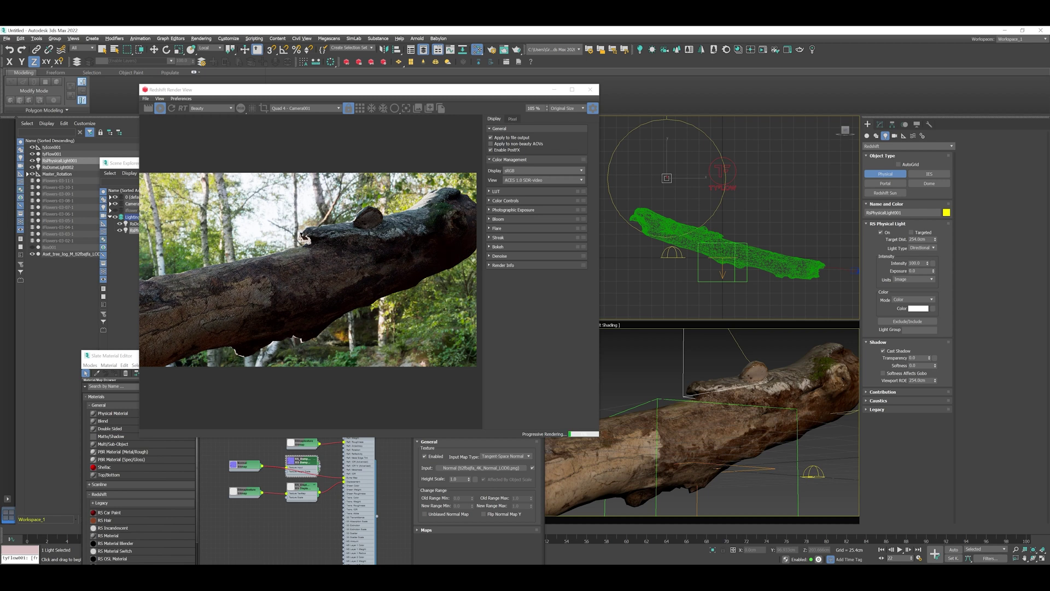
Rotate the directional light in the front and top views to aim it down at the log.
double_click(917, 263)
key(e)
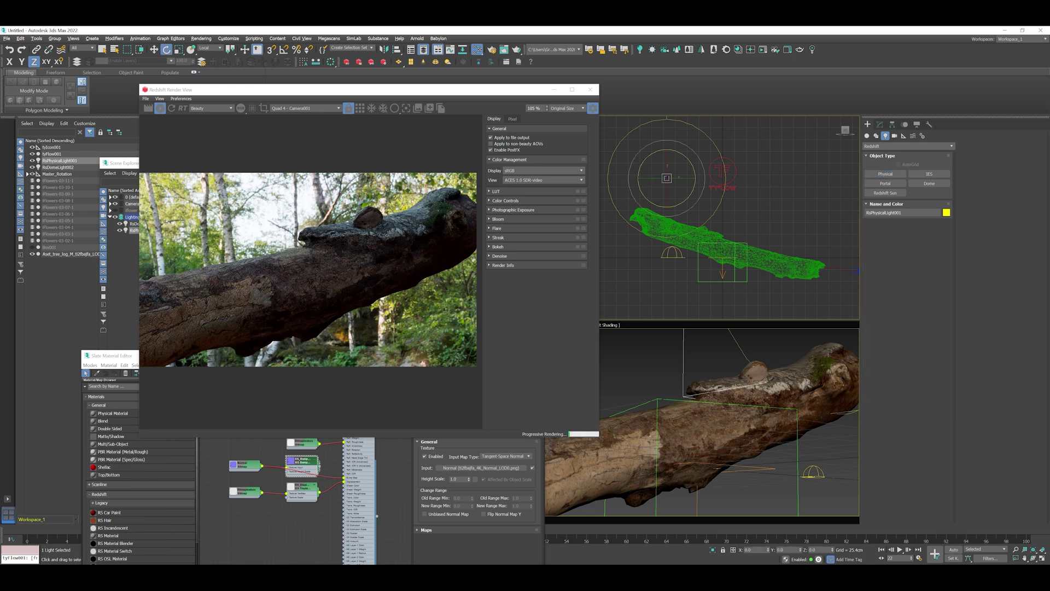
drag(669, 189, 660, 159)
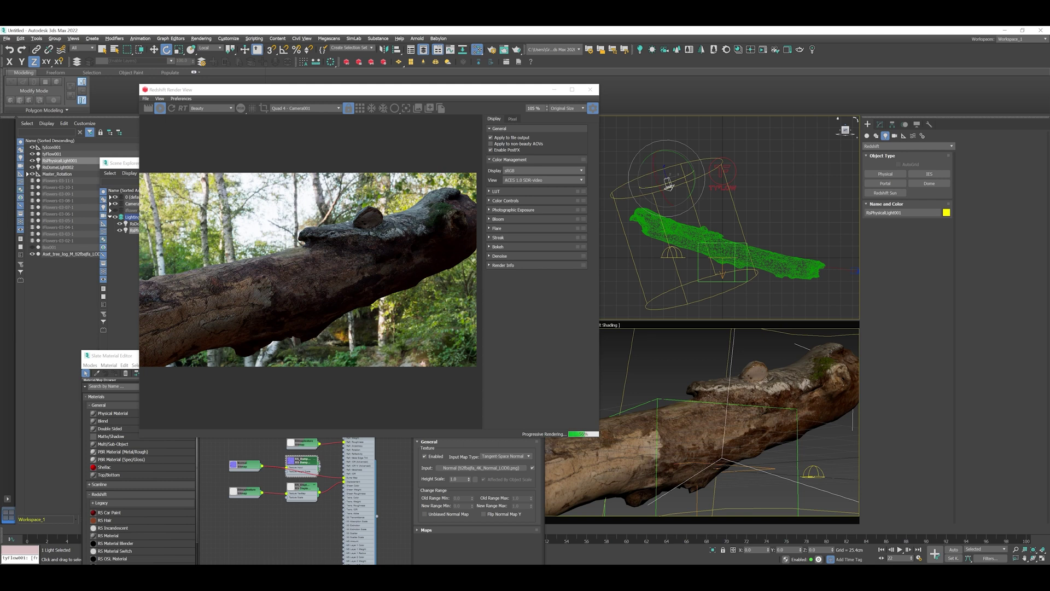
click(845, 129)
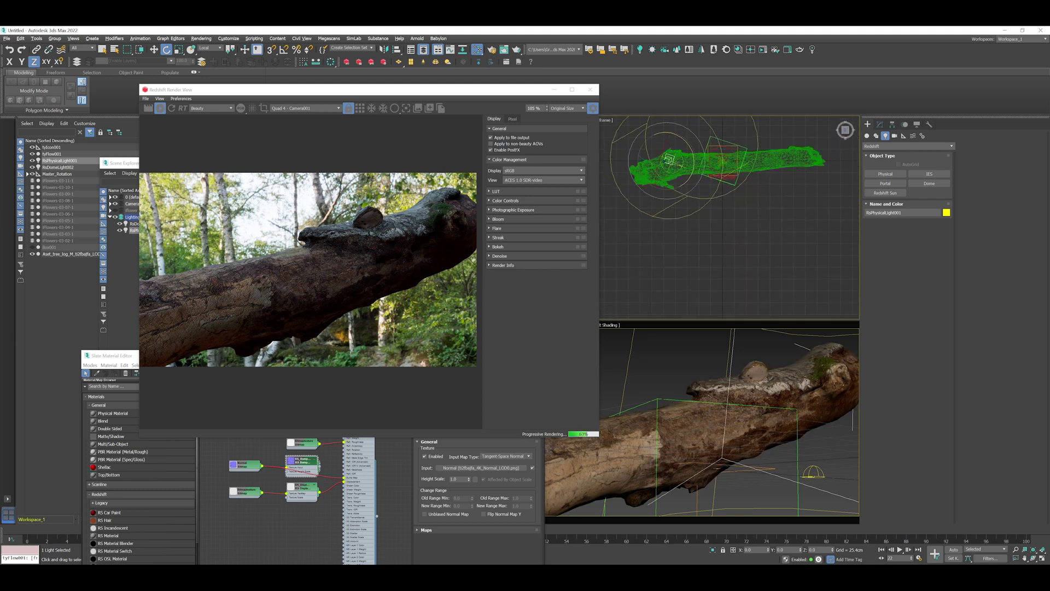
drag(666, 211, 663, 212)
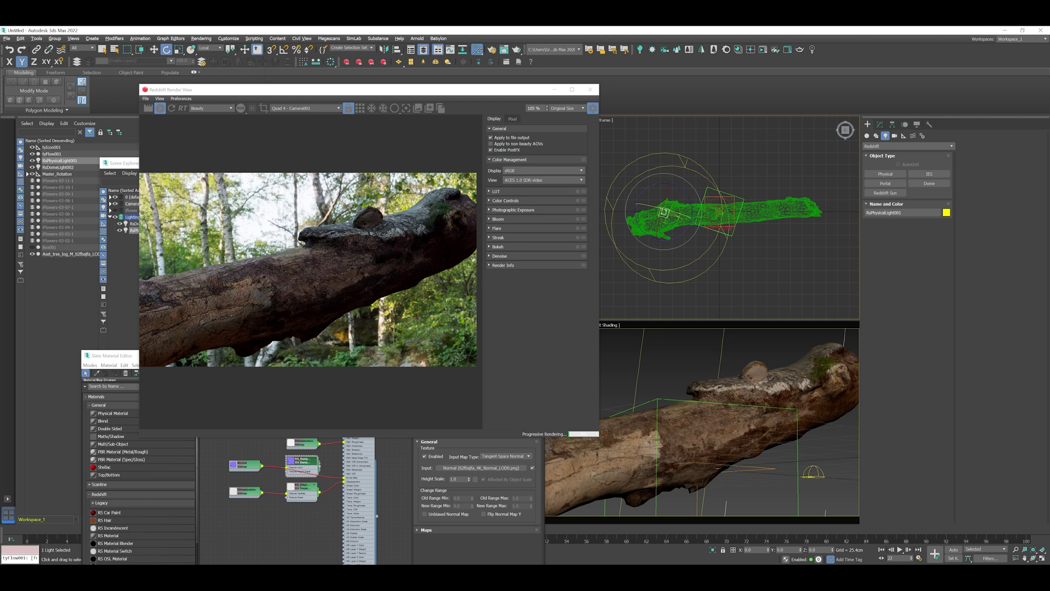
click(845, 139)
Set the directional light's intensity to 5 and tilt the light slightly about its X axis.
click(880, 125)
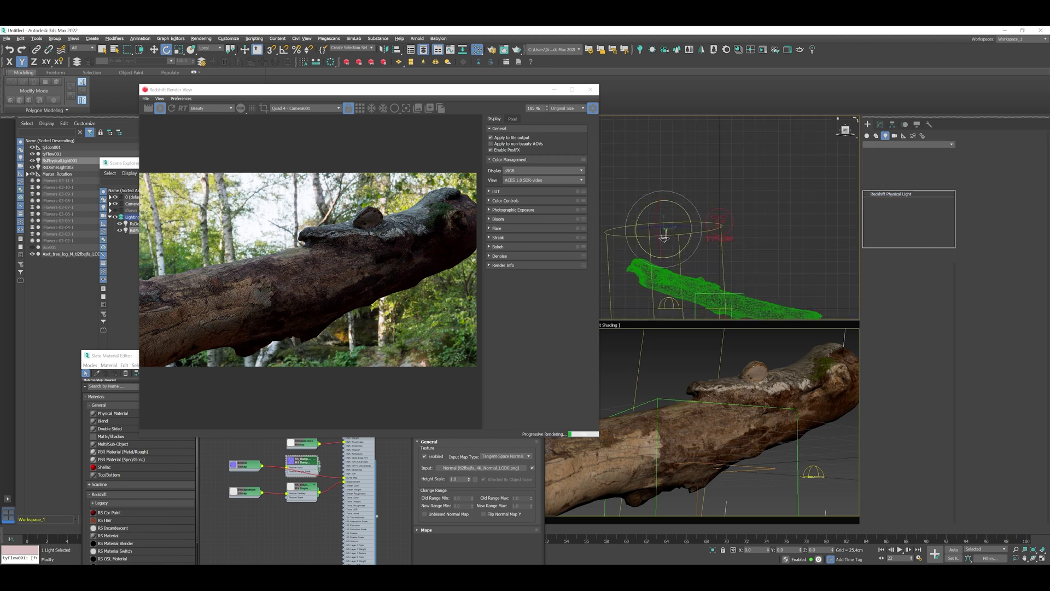
double_click(917, 312)
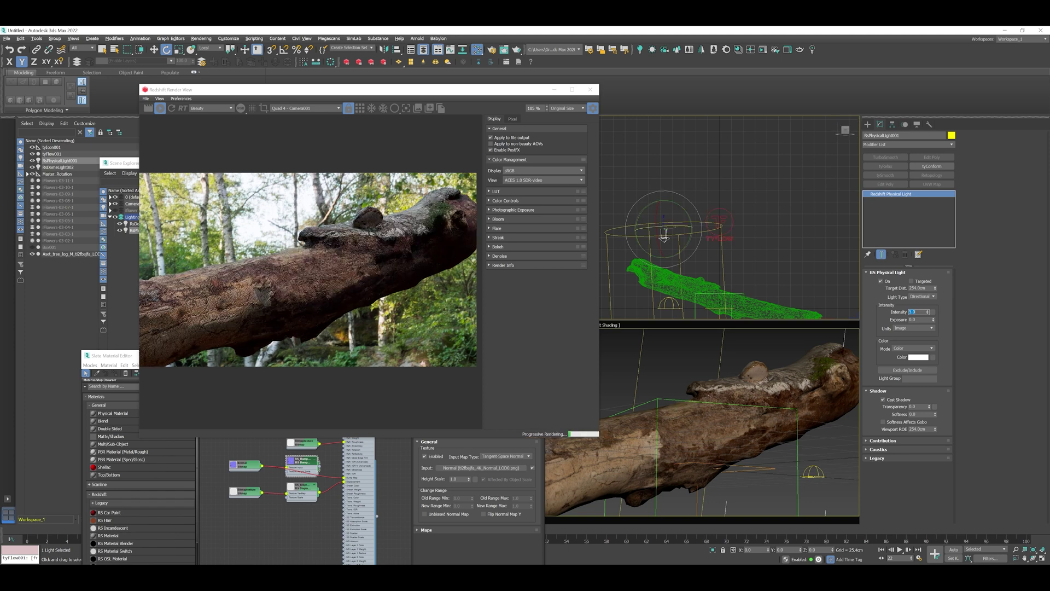
key(F5)
drag(663, 234, 664, 235)
right_click(927, 312)
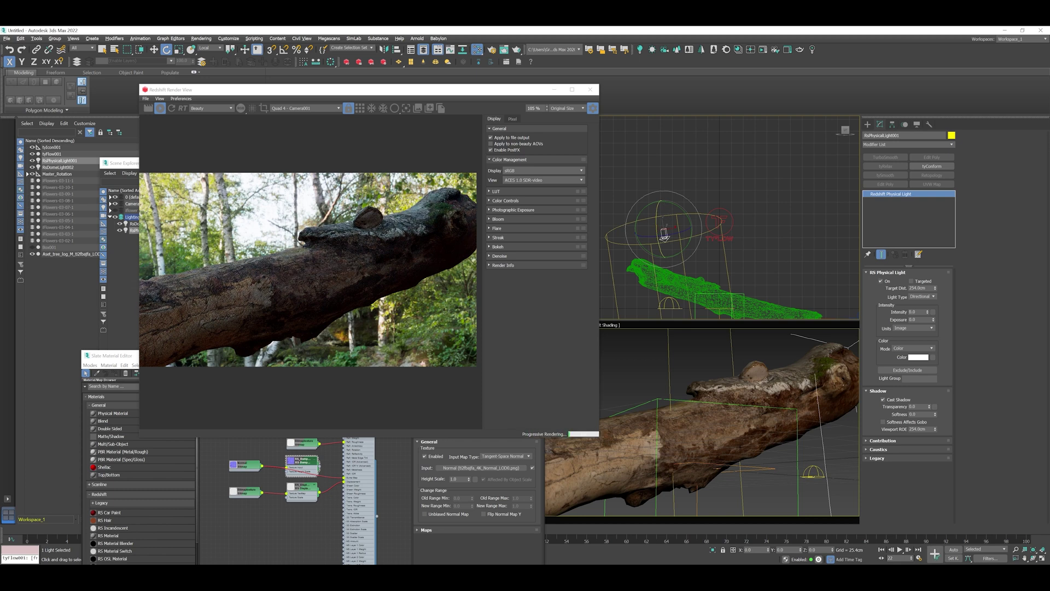
double_click(916, 312)
text(5)
key(Return)
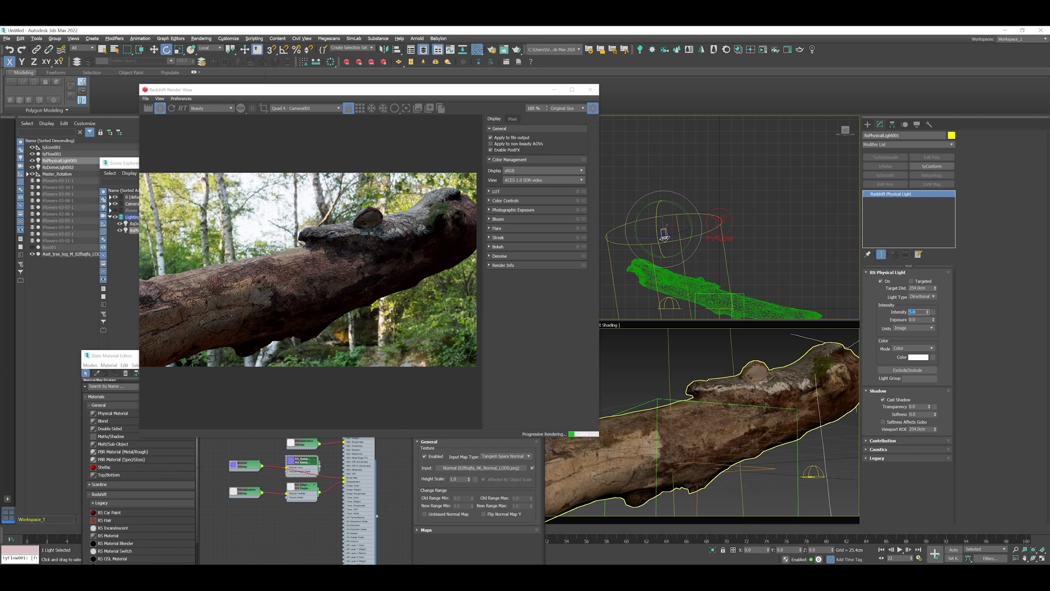
Tint the directional light a pale warm orange and check the bark up close in the render.
click(919, 357)
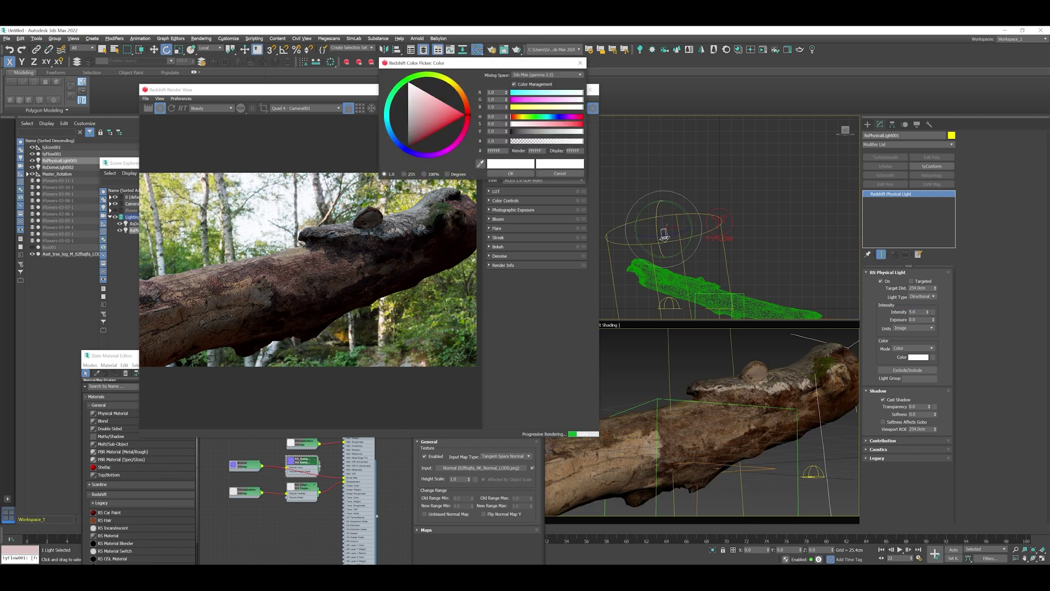
drag(467, 115, 465, 98)
drag(511, 124, 525, 123)
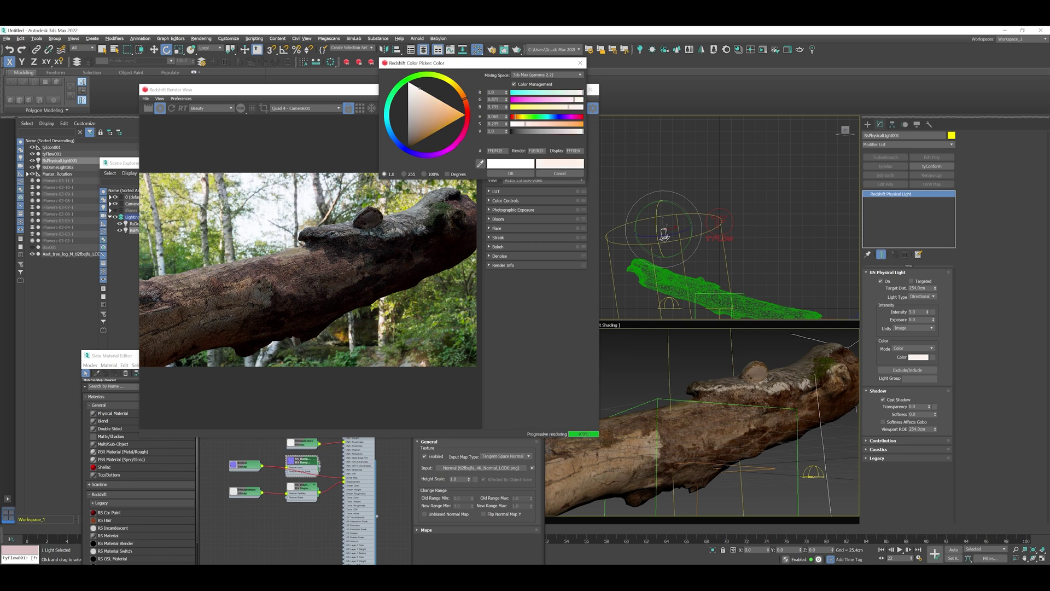
click(510, 173)
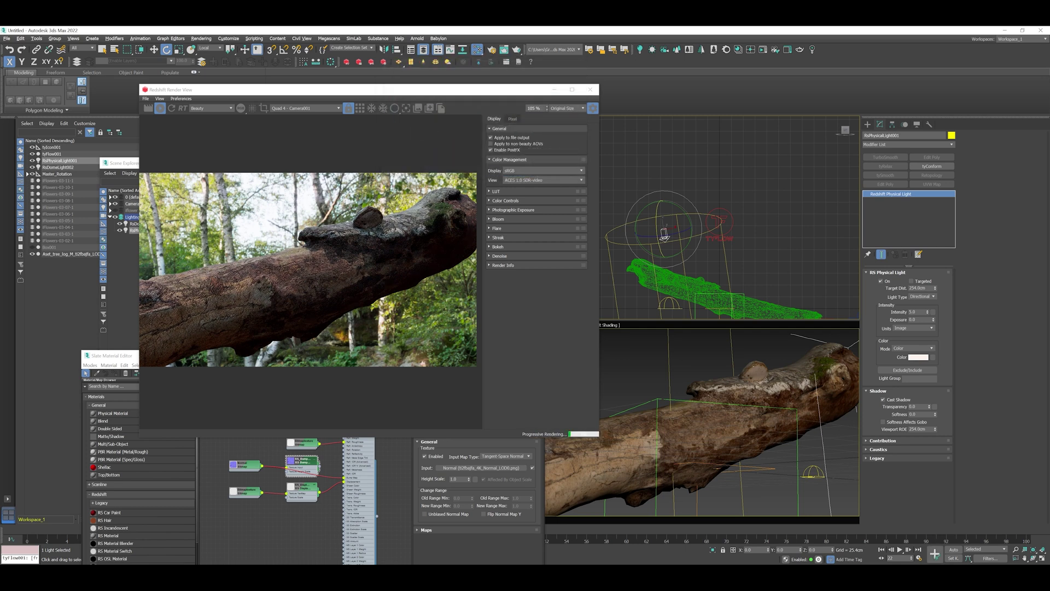
scroll(341, 259, up, 5)
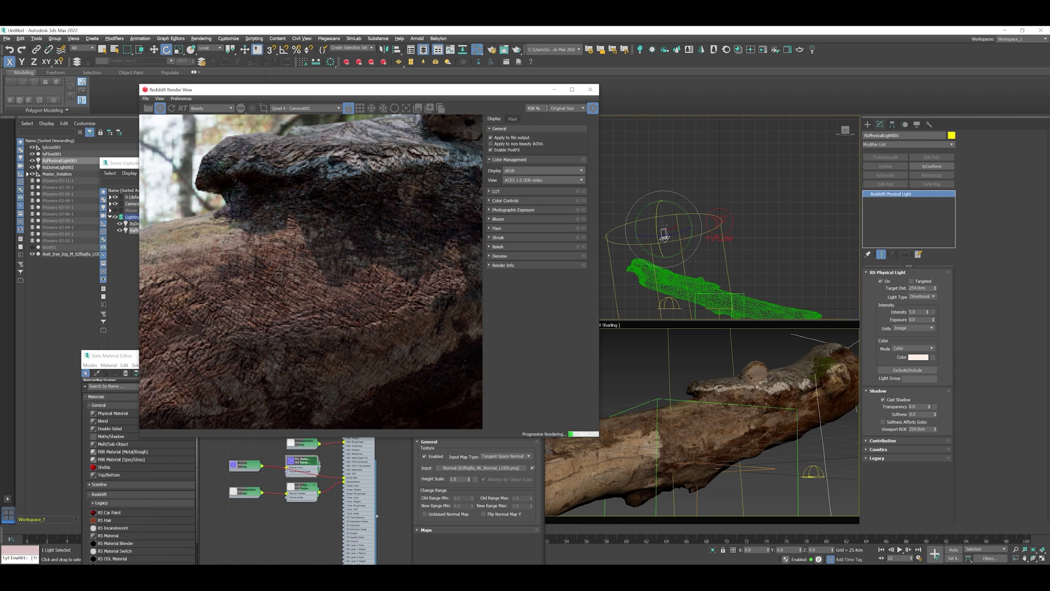
scroll(341, 260, down, 5)
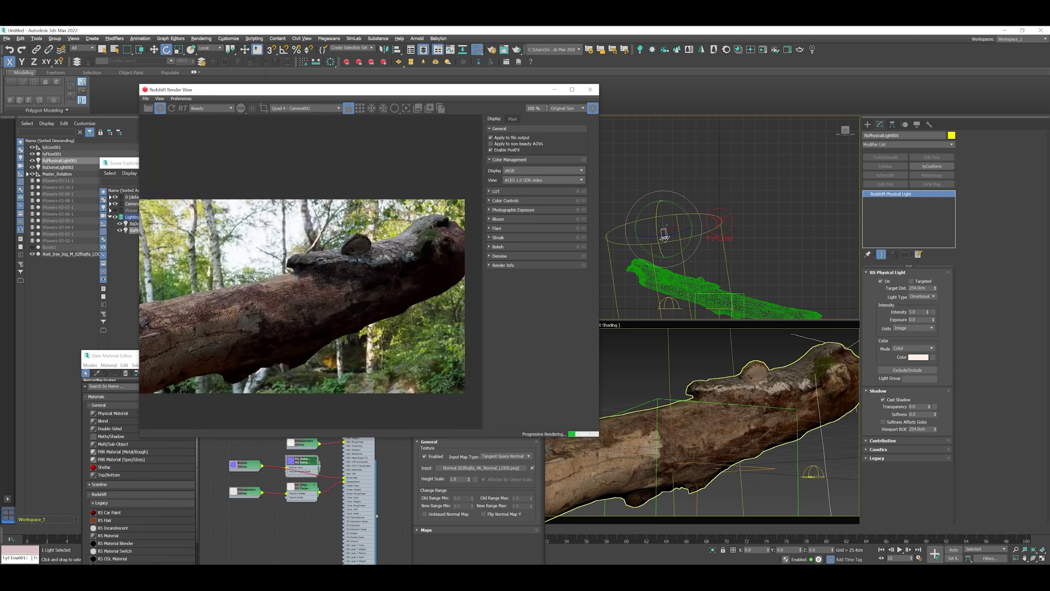
Set the directional light's shadow softness to 5 after trying 3 and 10, and tilt the light further.
double_click(920, 414)
text(3)
key(Return)
text(5)
key(Return)
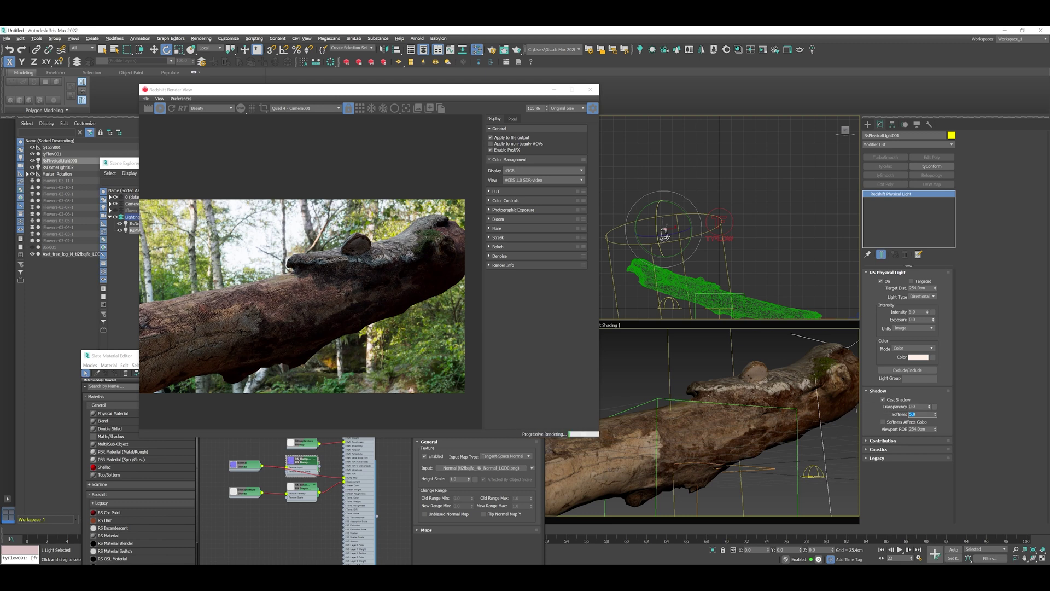
text(10)
key(Return)
text(5)
key(Return)
drag(688, 200, 709, 220)
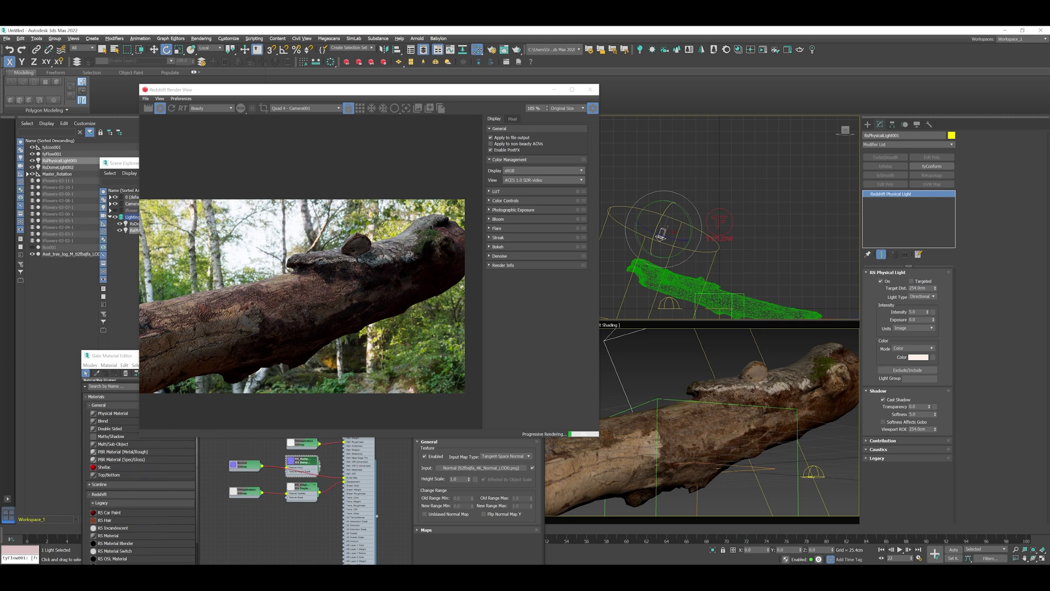
Reduce the bump map amount in the log material's Bump/Displacement settings and inspect the bark in the render.
click(301, 461)
drag(350, 89, 333, 68)
click(302, 461)
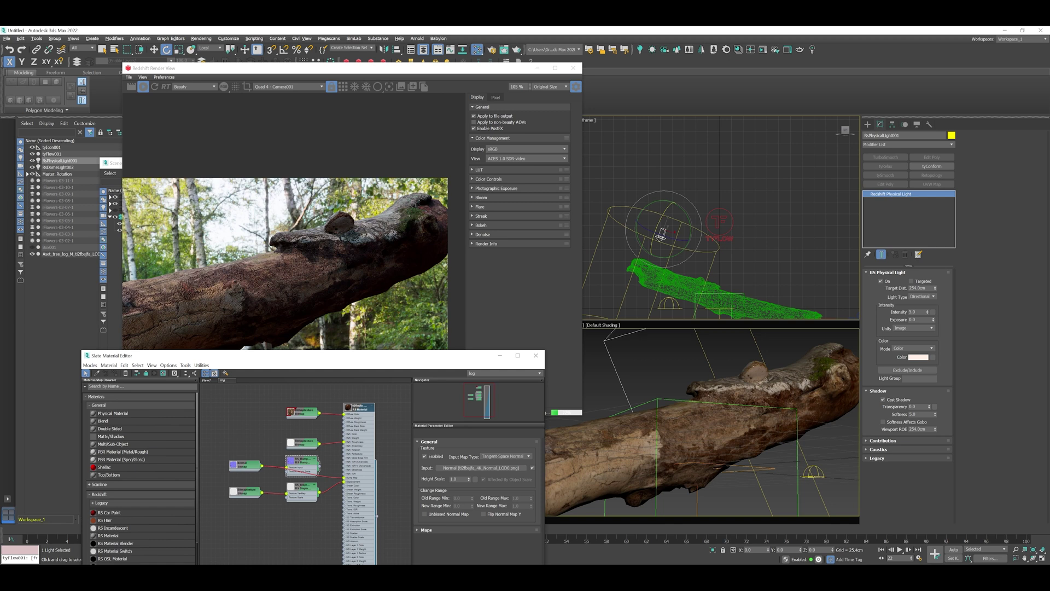
double_click(358, 407)
scroll(477, 495, down, 4)
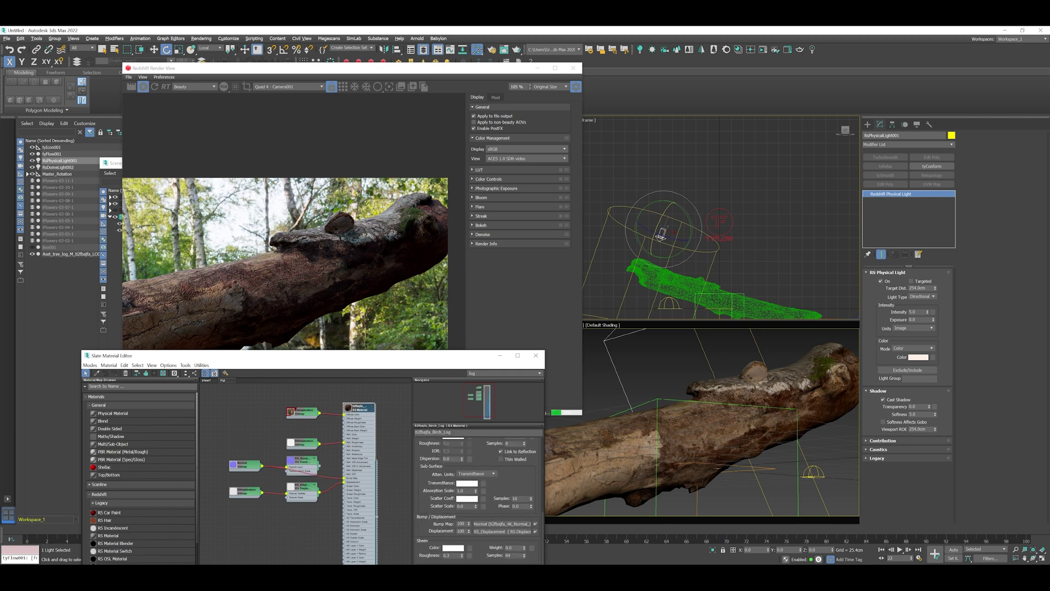
text(10)
key(Return)
key(Return)
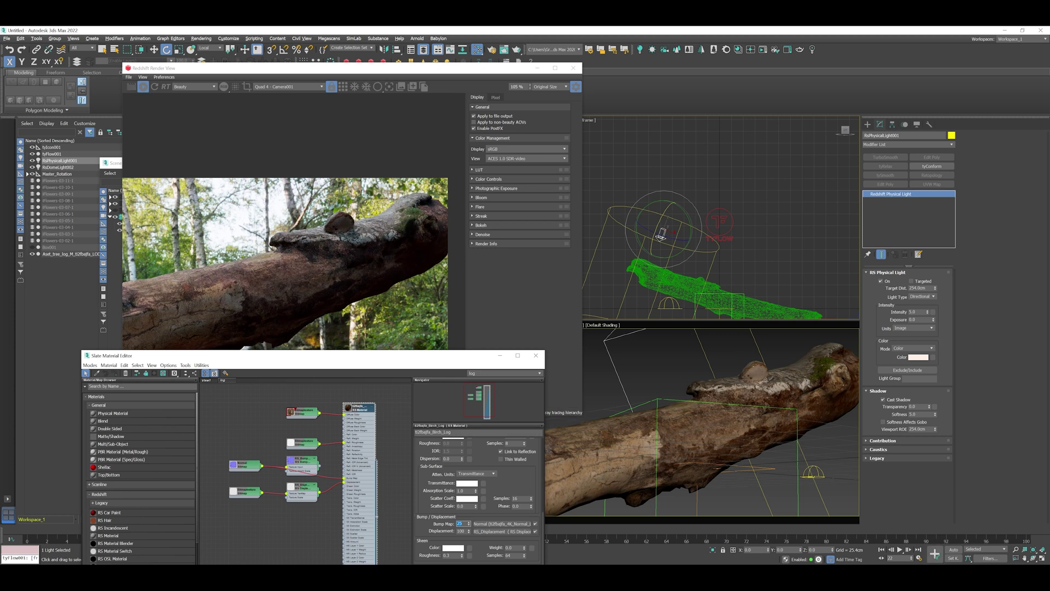
click(258, 296)
scroll(258, 296, up, 3)
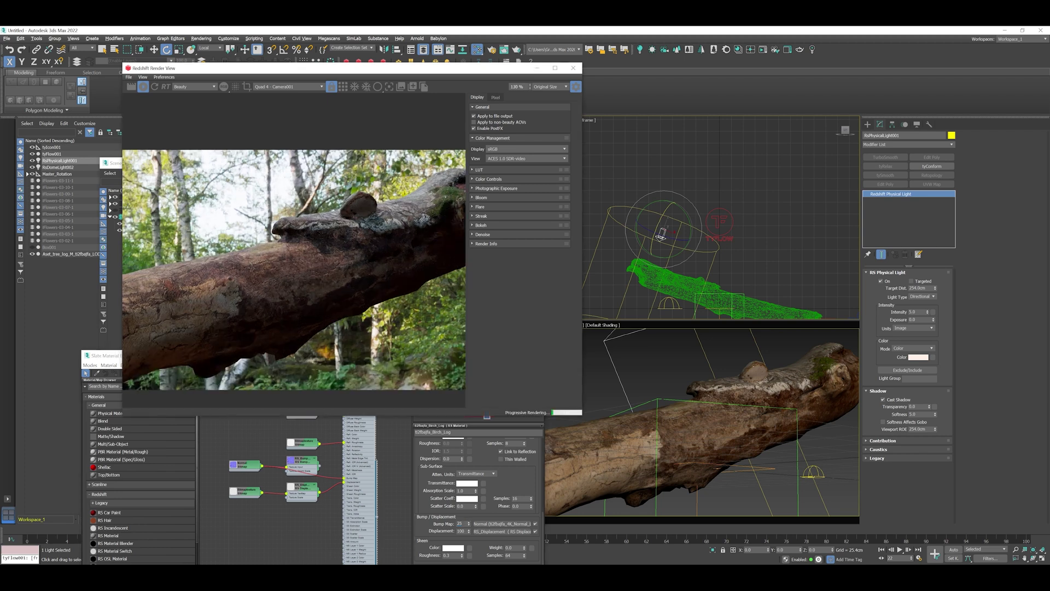
scroll(313, 266, up, 3)
scroll(294, 250, down, 4)
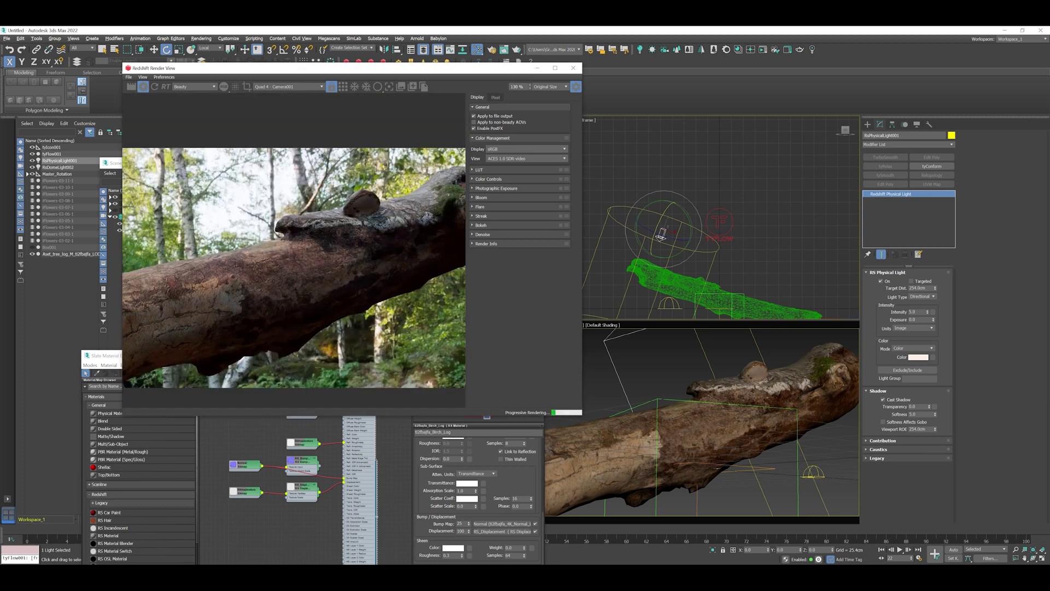
Remove the tySmooth and TurboSmooth modifiers from the log mesh, leaving Redshift Mesh Parameters on the Alembic object.
click(843, 384)
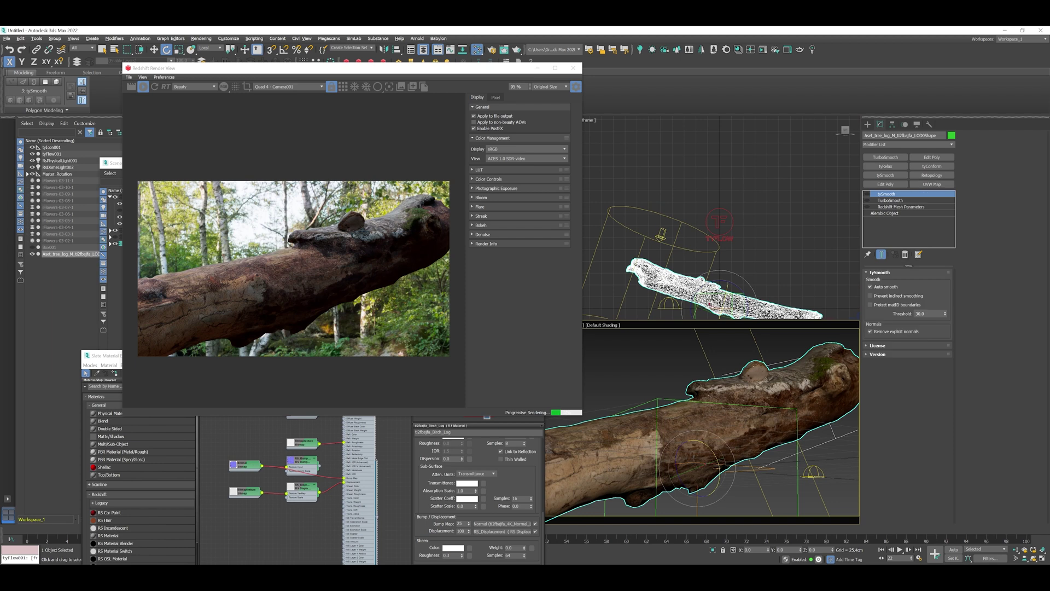
key(ctrl+z)
key(ctrl+z)
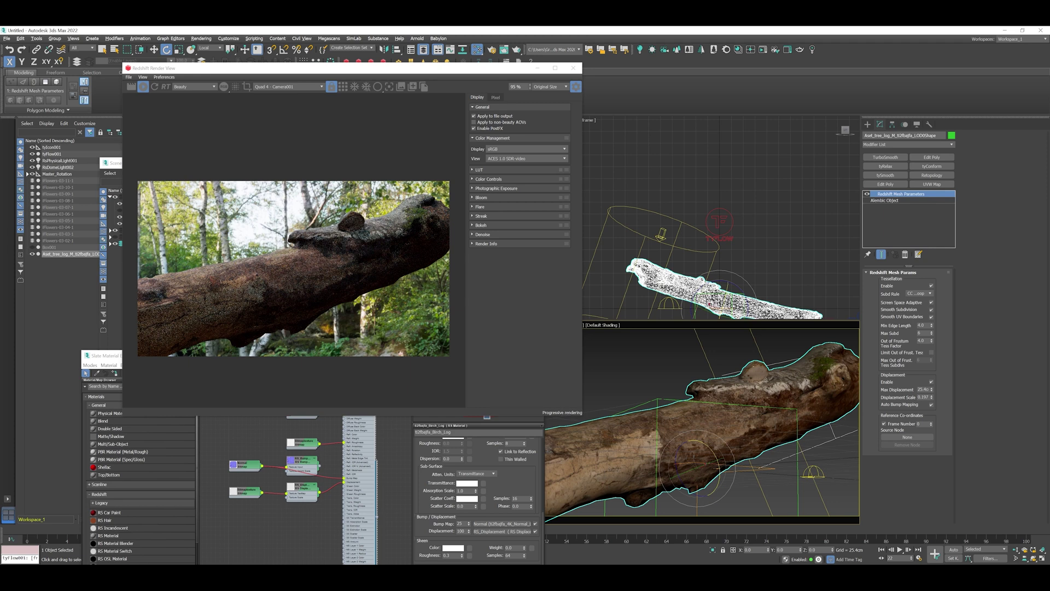
scroll(293, 268, up, 2)
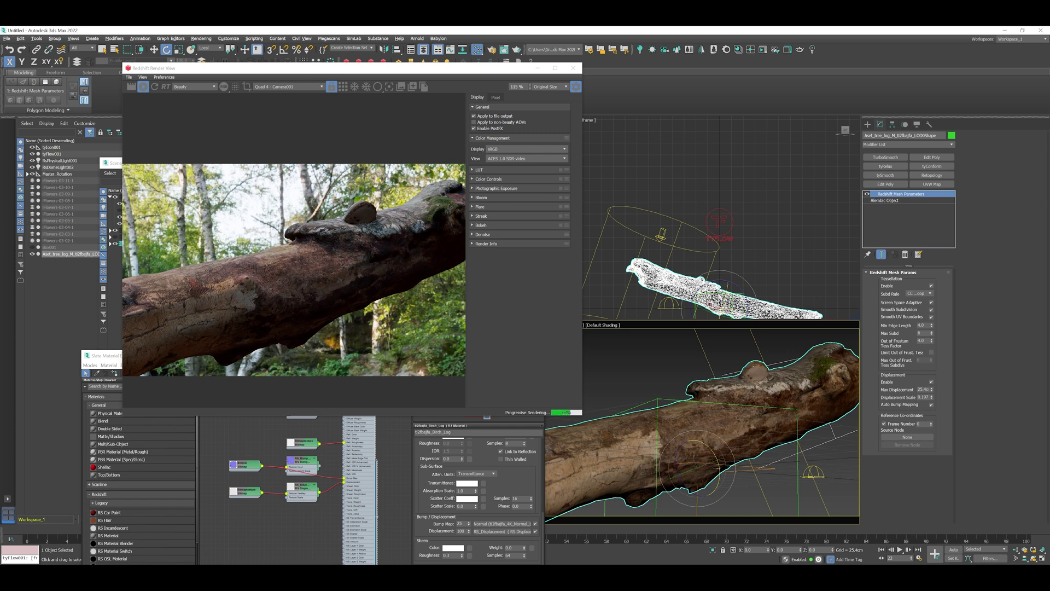
Open the log material's displacement bitmap, show it in the viewport and view its image.
double_click(245, 492)
click(154, 373)
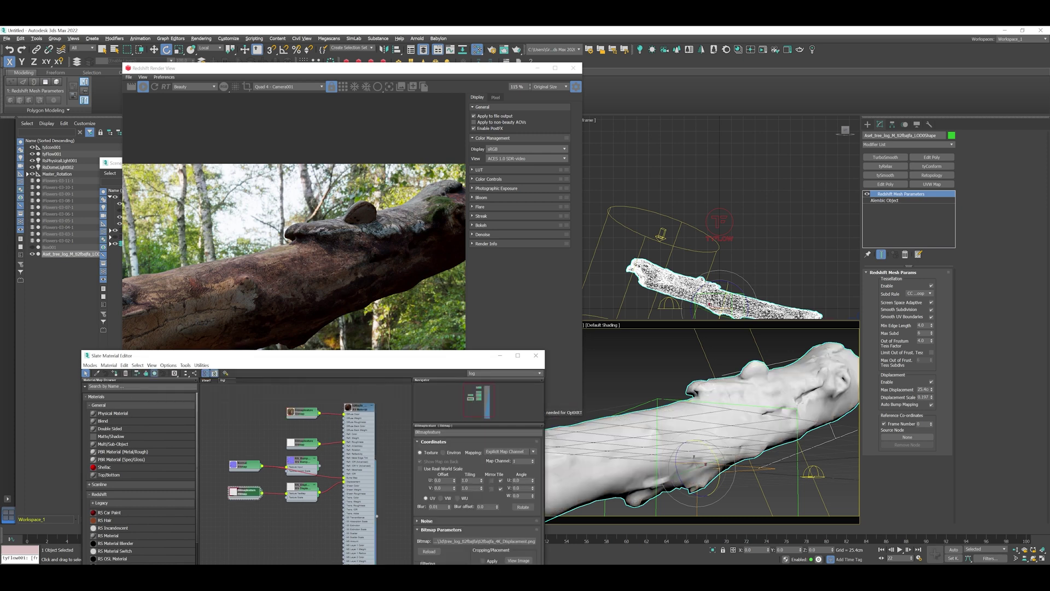
click(519, 560)
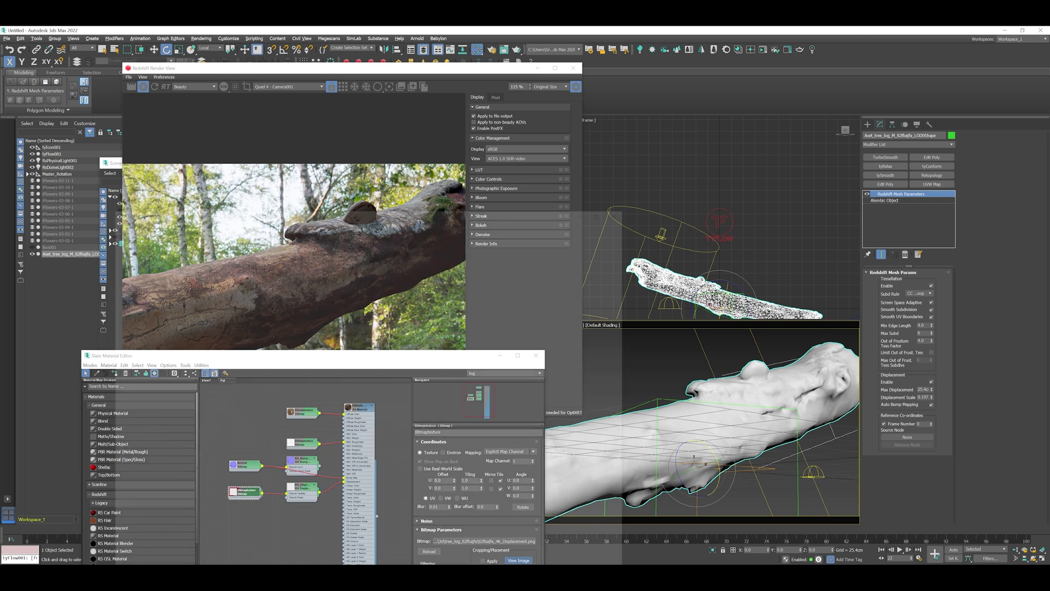
Close the displacement image and display the log's albedo bitmap on the mesh in the viewport.
drag(369, 205, 404, 86)
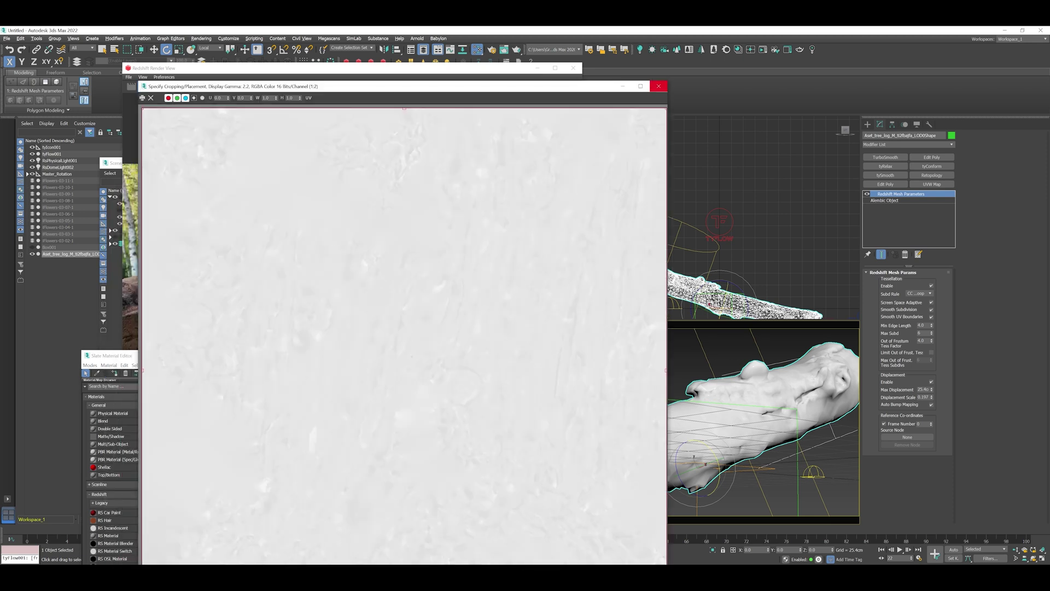
click(659, 86)
double_click(302, 412)
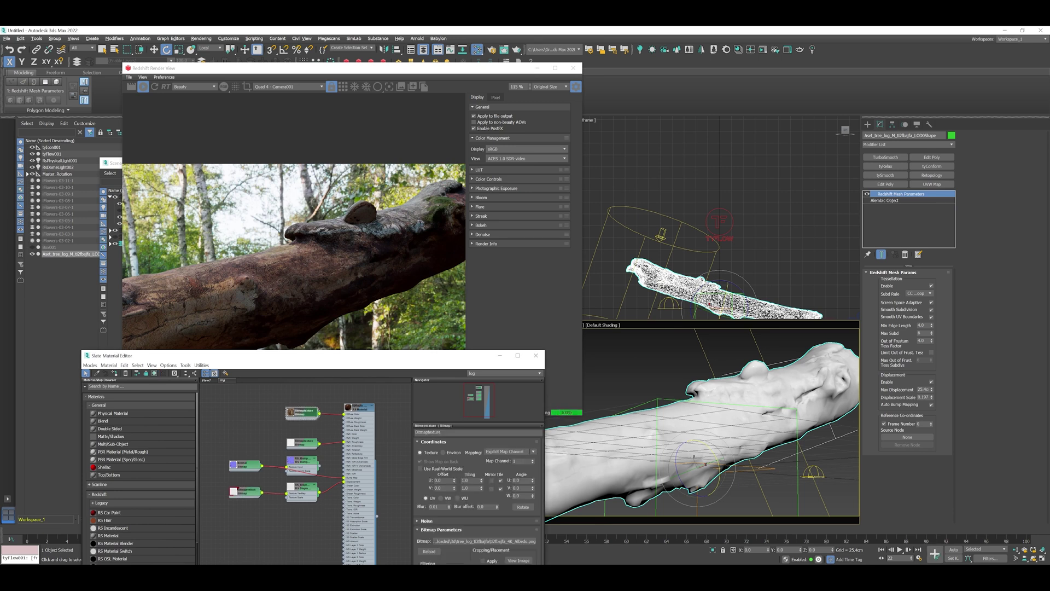
click(154, 373)
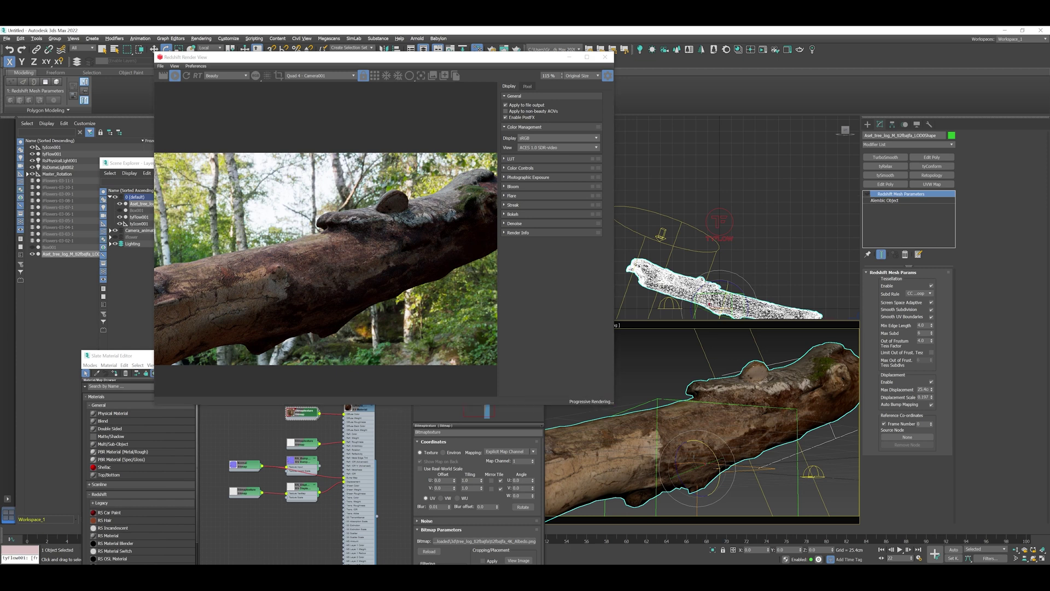
Enable the LUT in the Redshift render view and apply the Advantix_200 LUT file.
middle_drag(719, 223, 730, 165)
scroll(730, 164, down, 3)
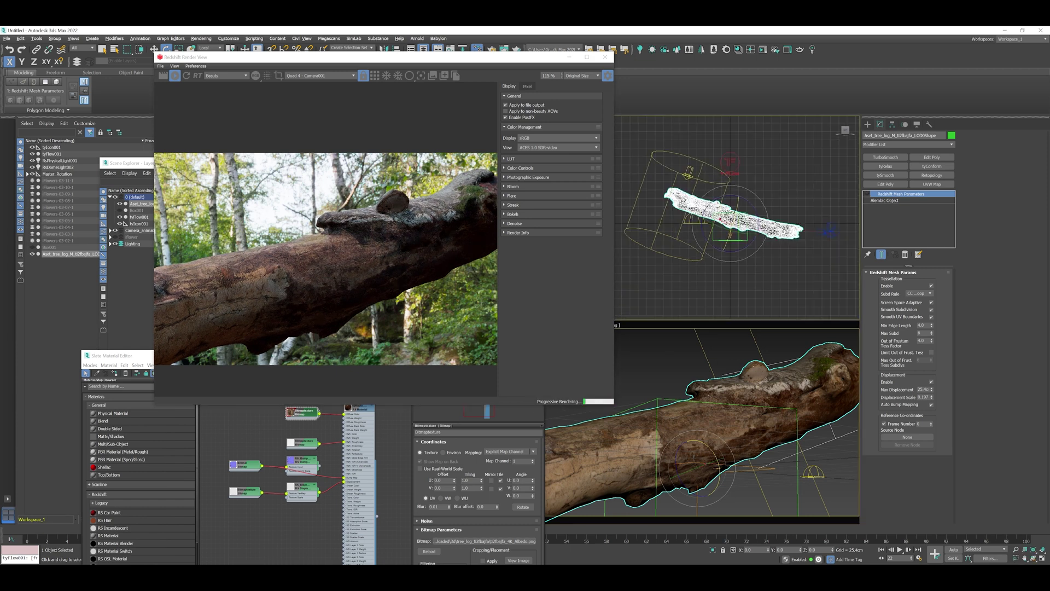
drag(613, 235, 660, 235)
middle_drag(347, 257, 348, 242)
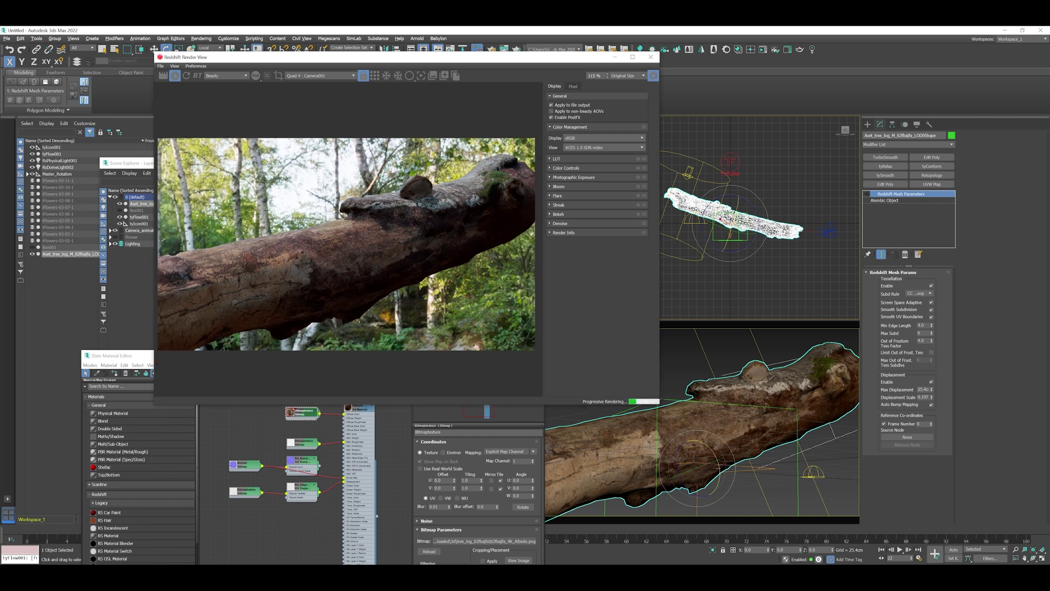
click(556, 159)
click(638, 158)
click(609, 178)
click(608, 178)
click(609, 178)
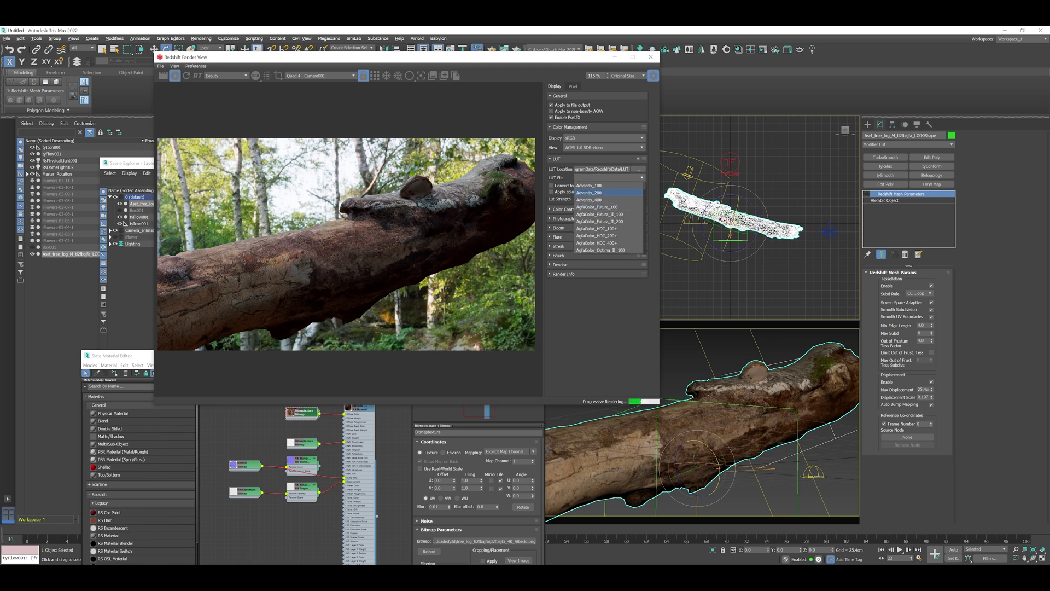
click(589, 192)
Try the Advantix_400 LUT, switch to AgfaColor_Futura_100 and reduce the LUT strength to about 0.542.
click(608, 178)
click(589, 199)
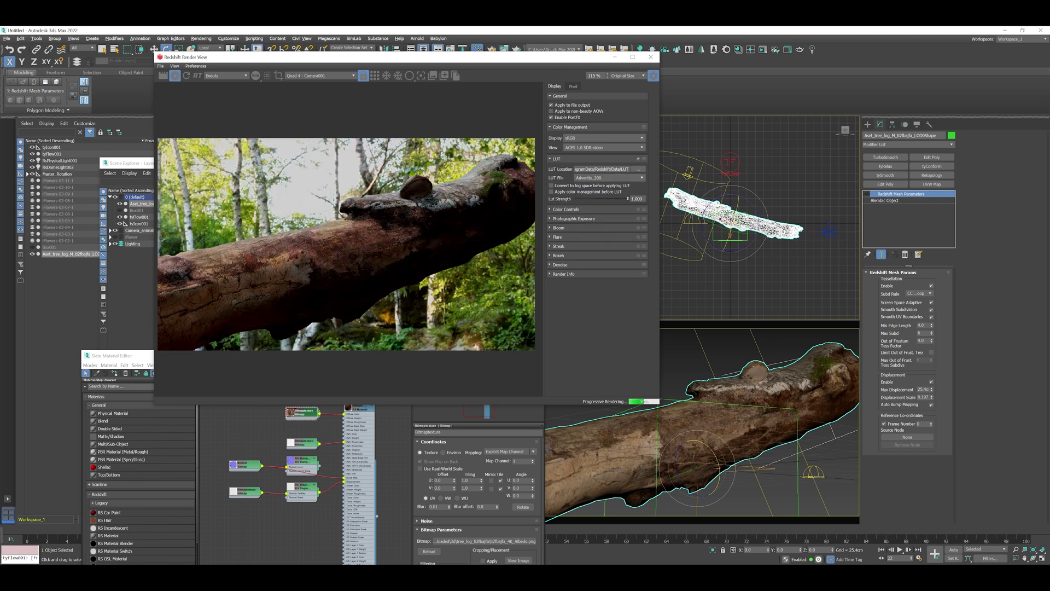
key(Down)
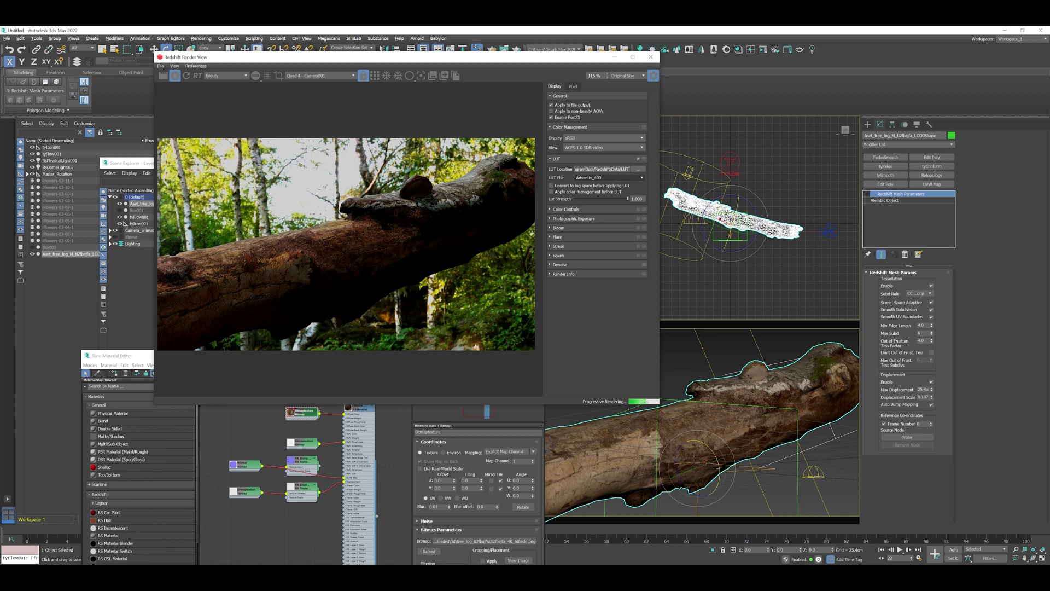
click(608, 178)
click(596, 206)
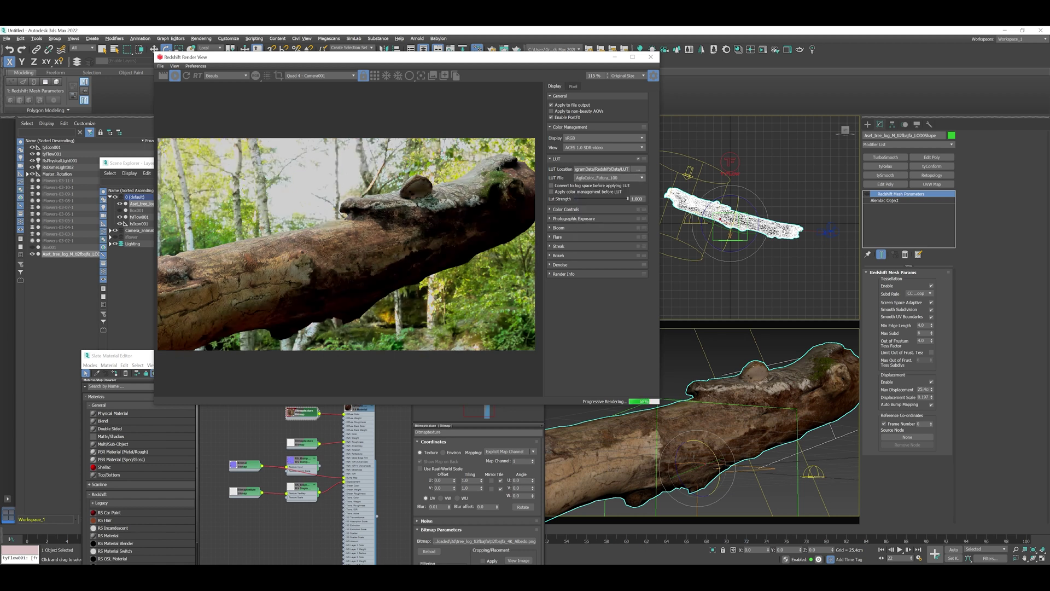
drag(628, 198, 603, 198)
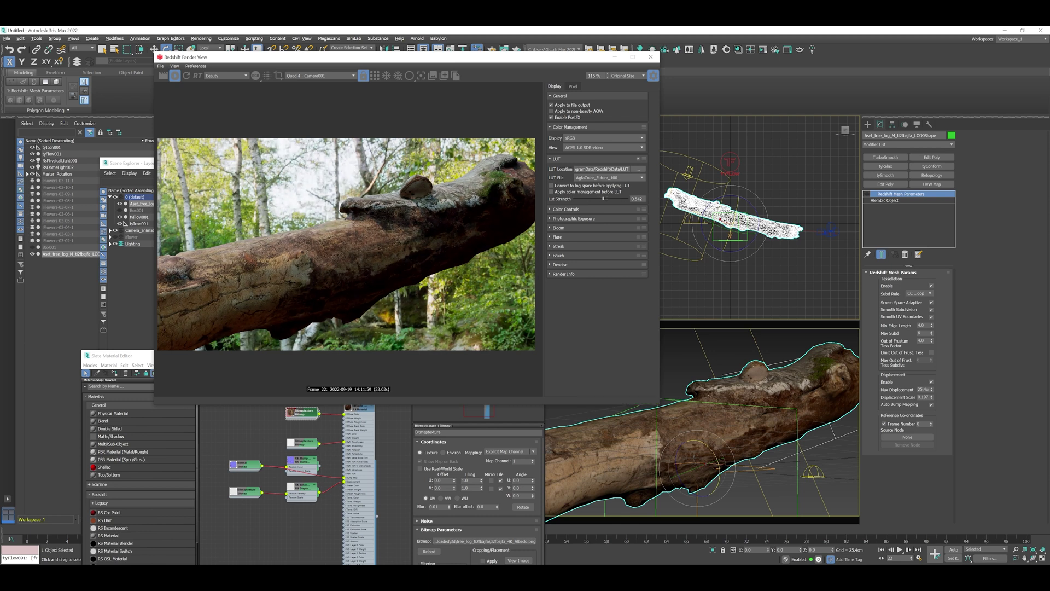
Enable bloom on the render and lower its intensity to about 0.366.
click(558, 227)
click(638, 227)
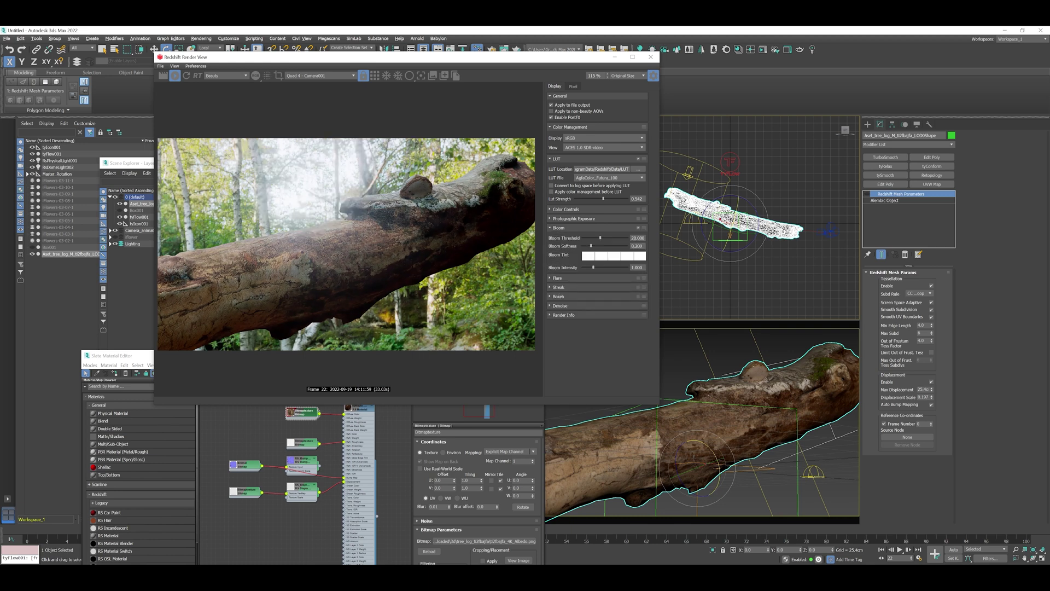
drag(593, 268, 585, 267)
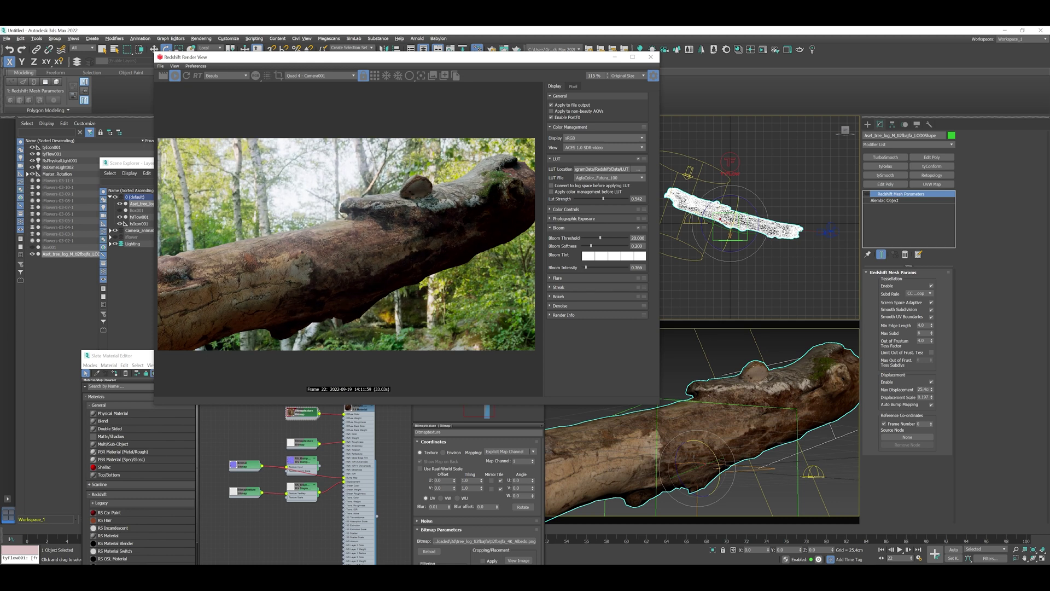
middle_drag(346, 244, 348, 230)
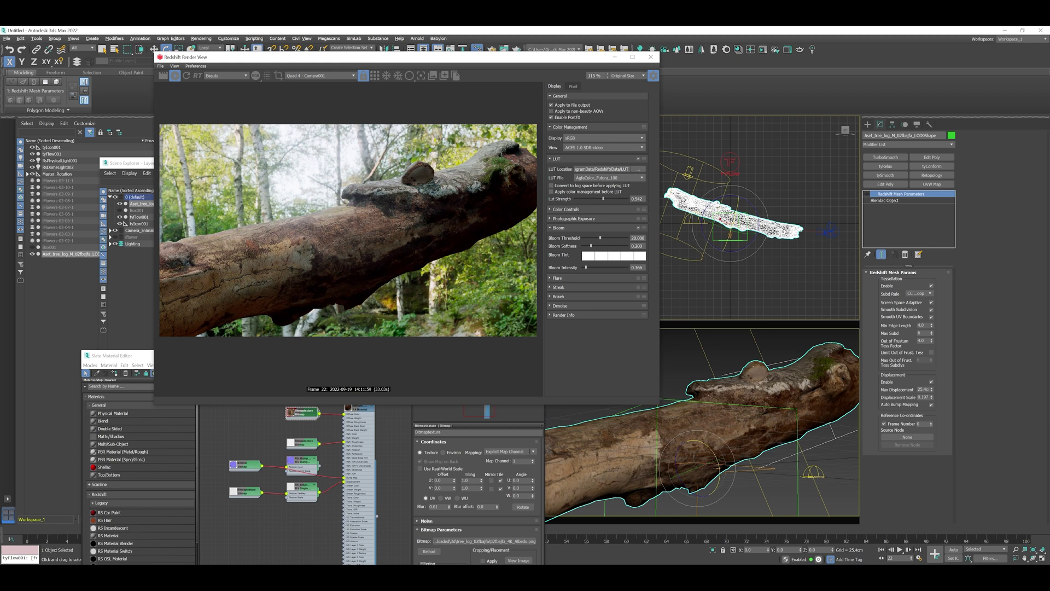
Enable bokeh on the render and pick the broken branch stub on the log as the focus distance.
click(638, 296)
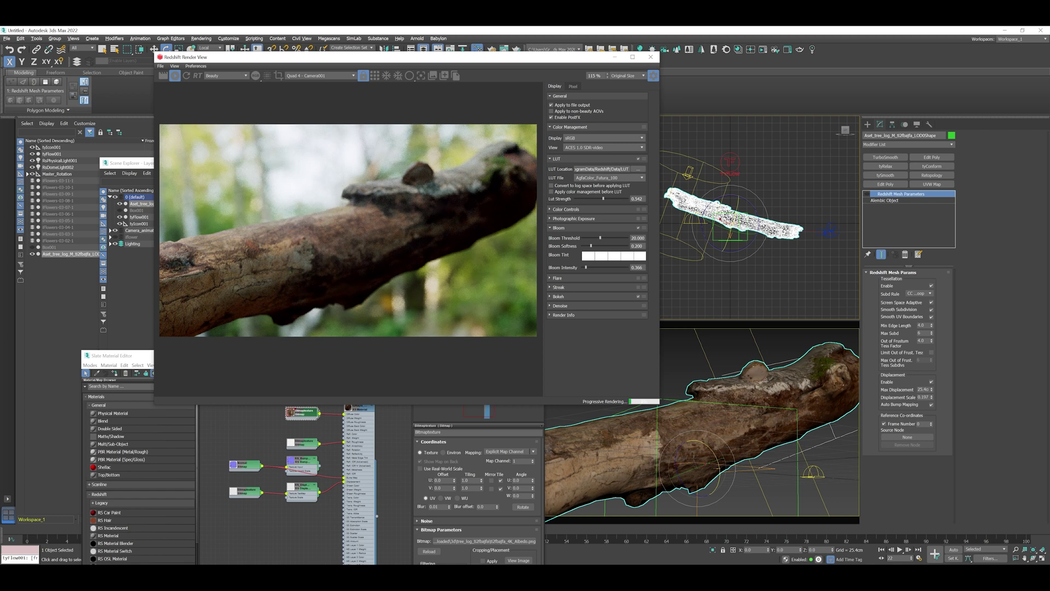
click(558, 296)
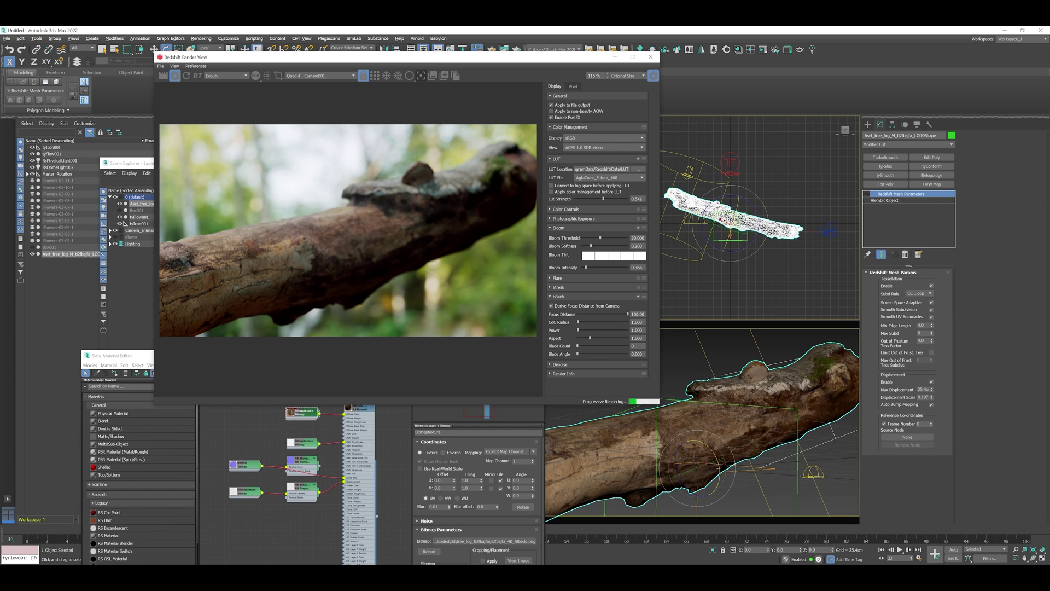
click(421, 75)
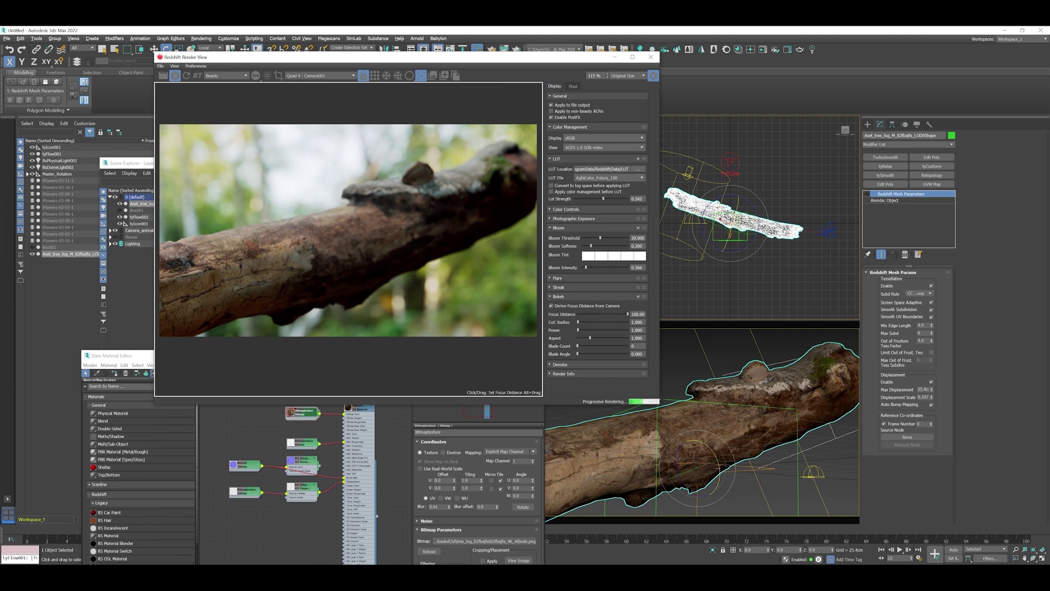
click(418, 173)
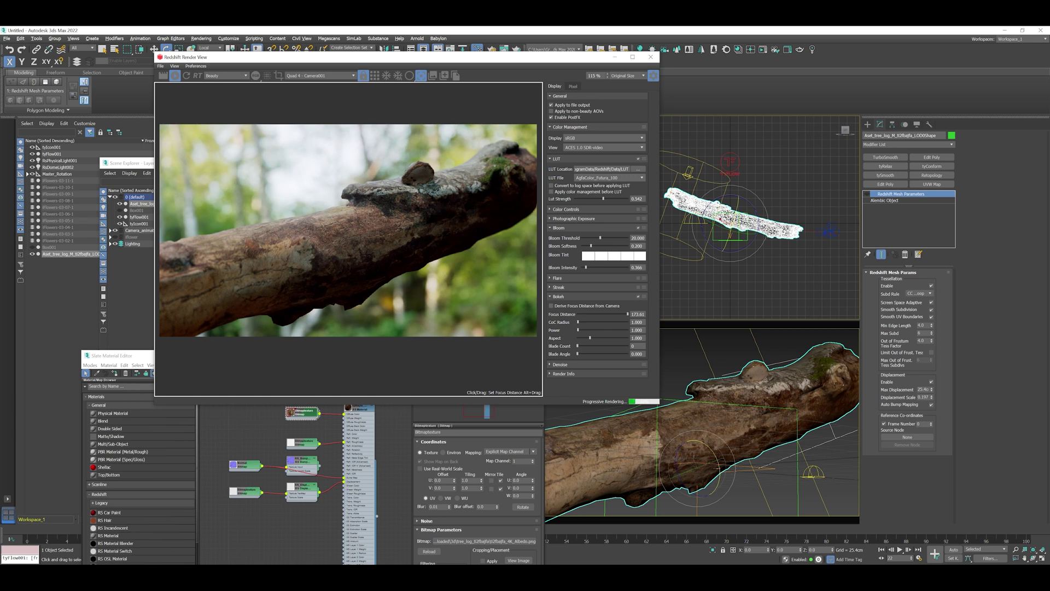
scroll(479, 311, up, 5)
middle_drag(410, 98, 274, 389)
scroll(349, 239, down, 5)
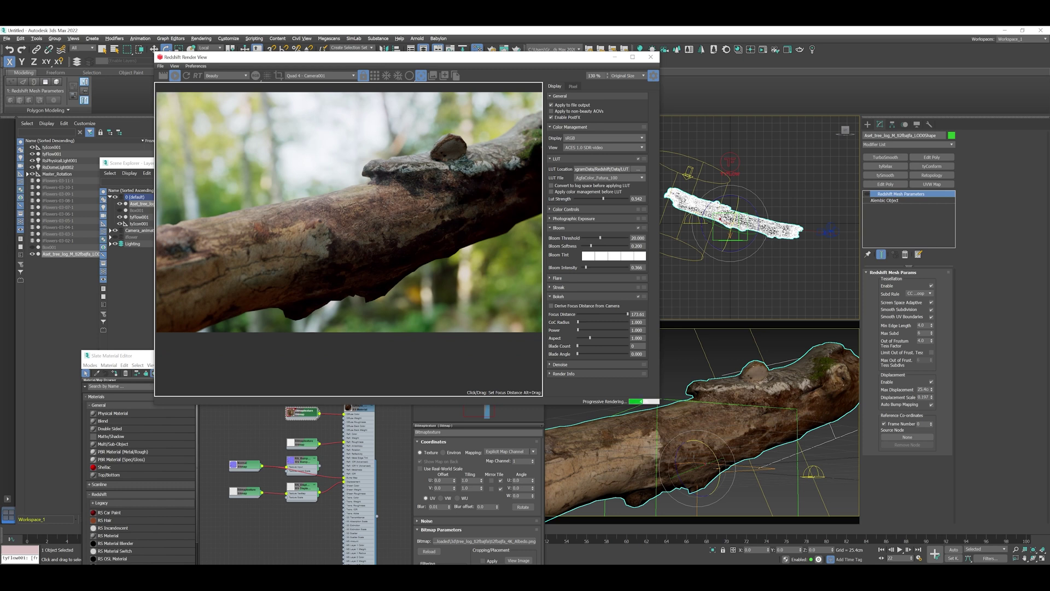
Try bokeh CoC radius values of 0.1 and 5 and compare the blur in the render.
text(0.1)
key(Return)
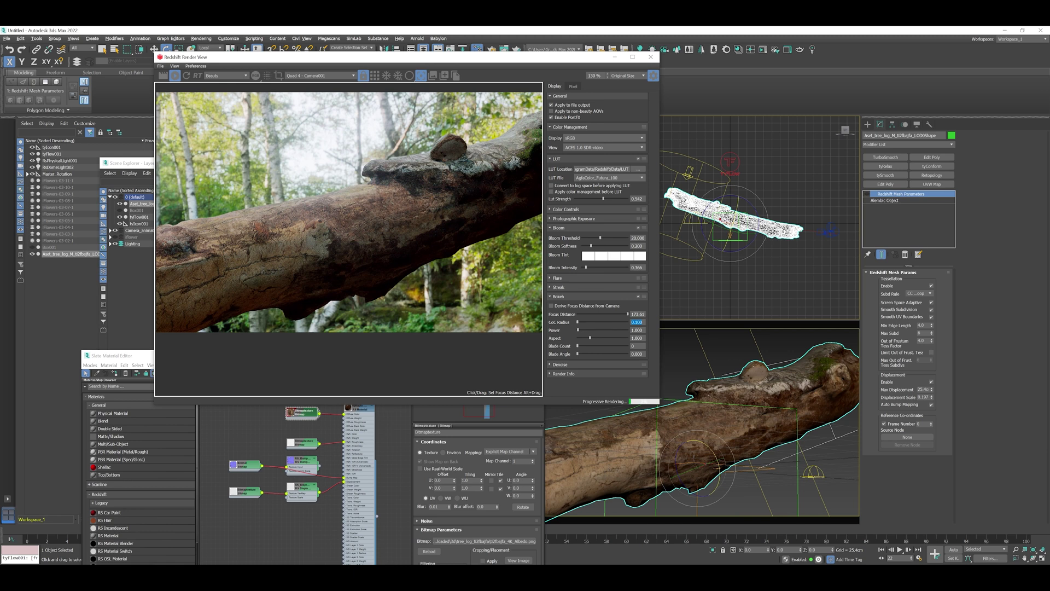
text(5)
key(Return)
scroll(348, 239, down, 1)
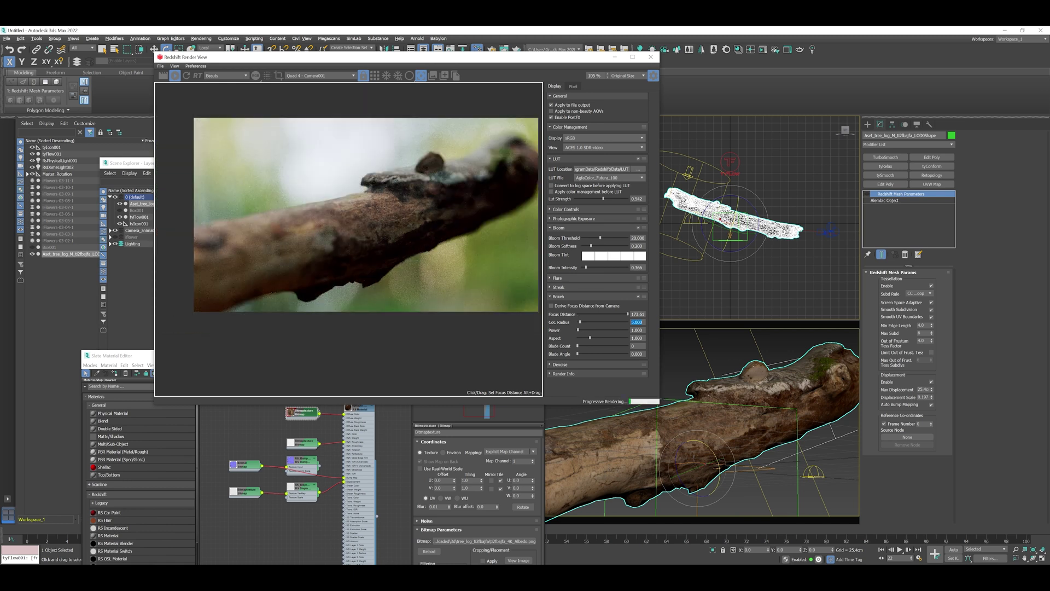
scroll(353, 268, up, 3)
scroll(353, 268, down, 3)
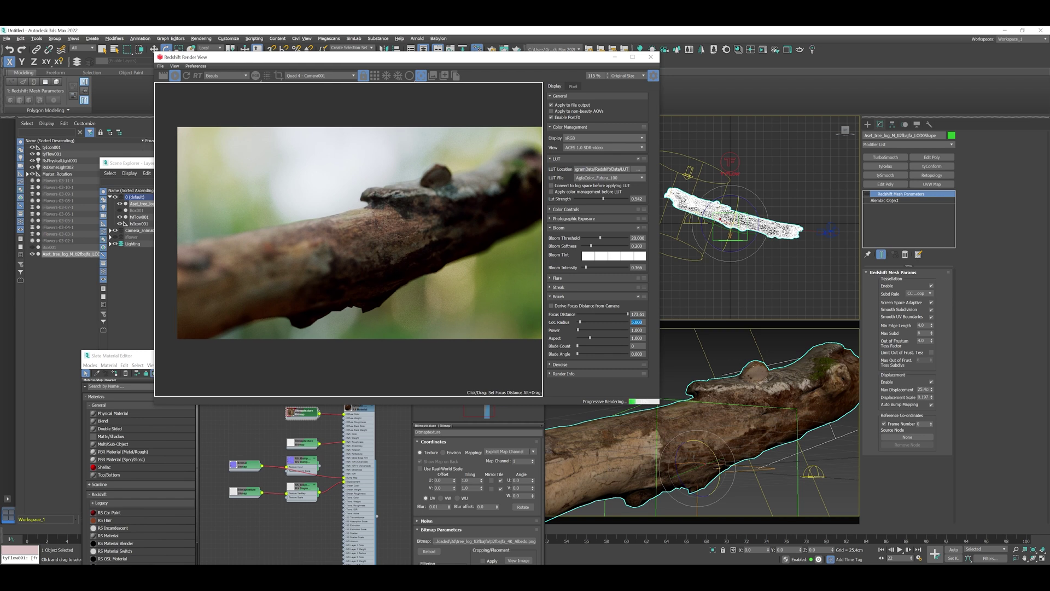
Set the bokeh CoC radius to 0.85 after trying 1.
text(1)
key(Return)
text(0.85)
key(Return)
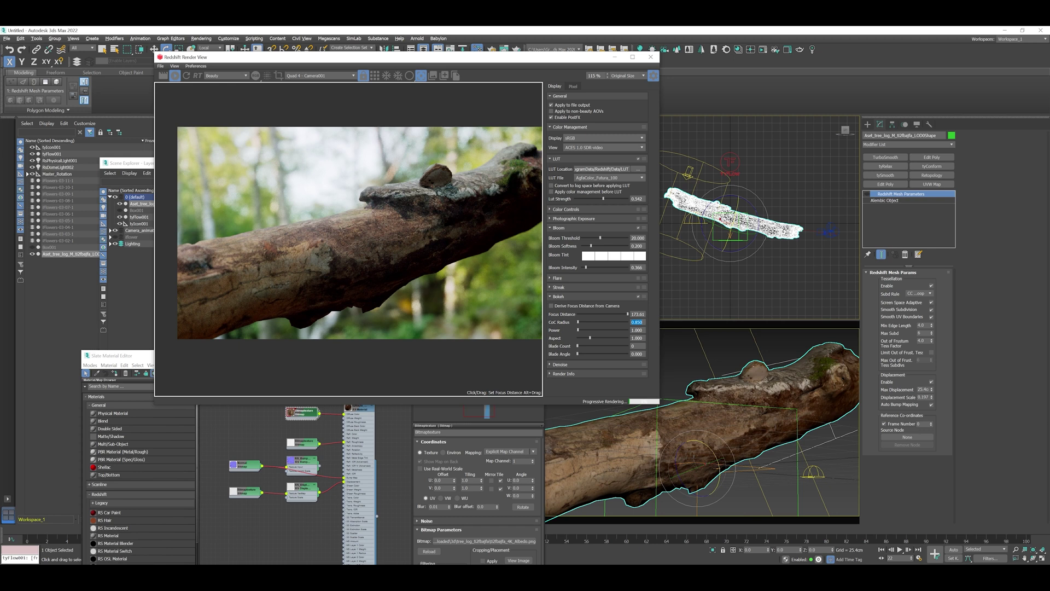
scroll(400, 183, down, 2)
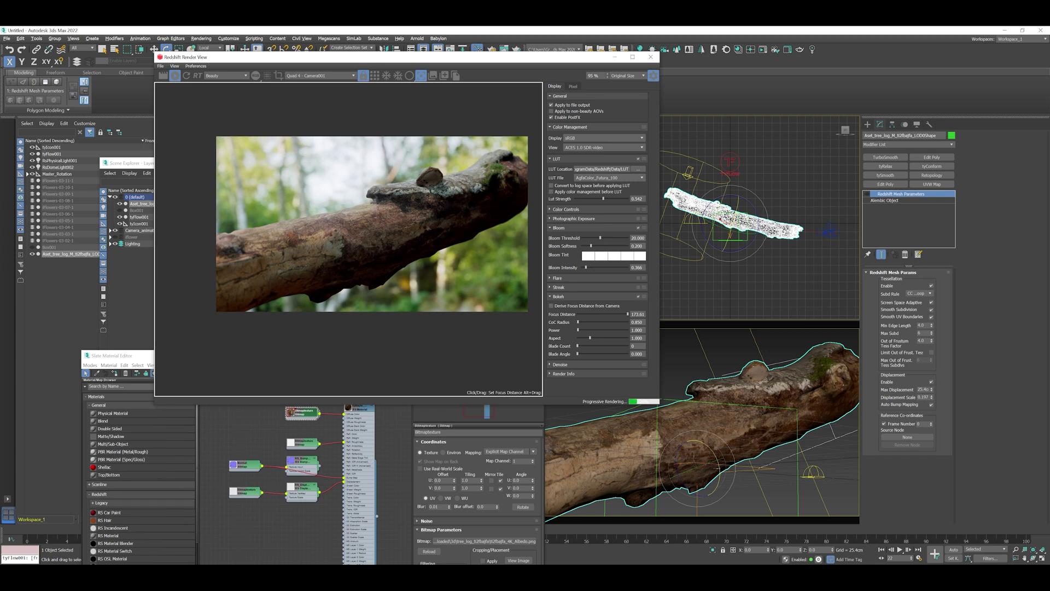
Turn off focus distance picking in the render view and leave the snapshot strip closed.
click(433, 76)
middle_drag(371, 200, 360, 218)
click(421, 76)
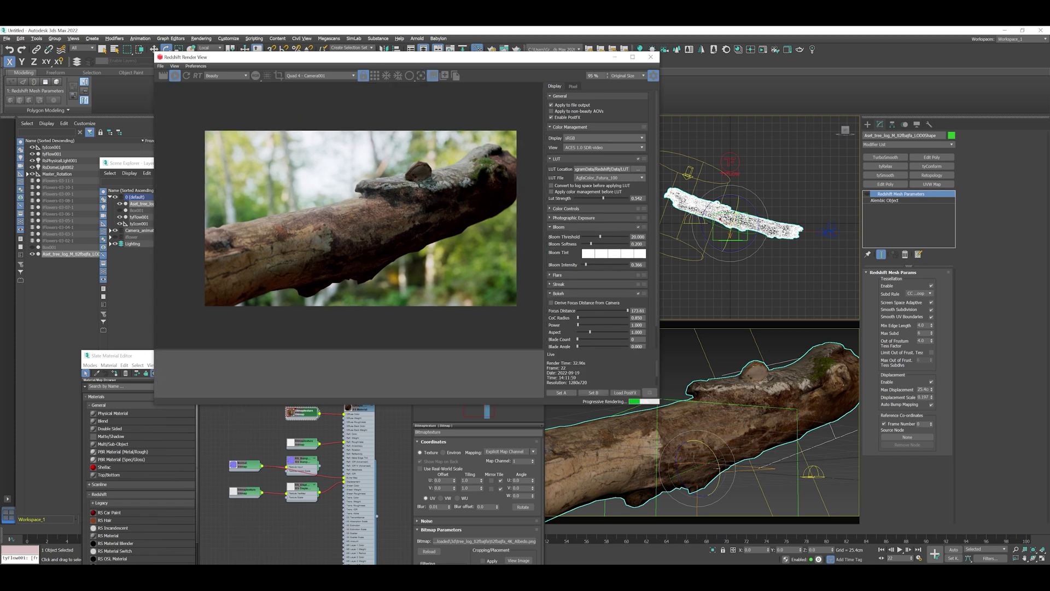
click(432, 75)
Select the directional Redshift light above the log and set its intensity to 10.
click(688, 172)
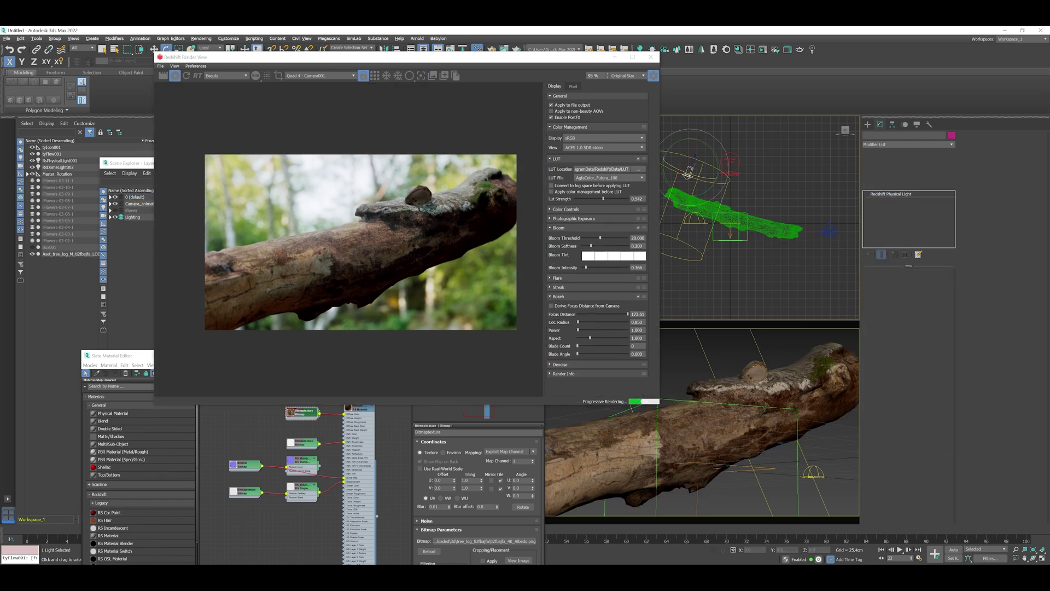
double_click(917, 312)
text(10)
key(Return)
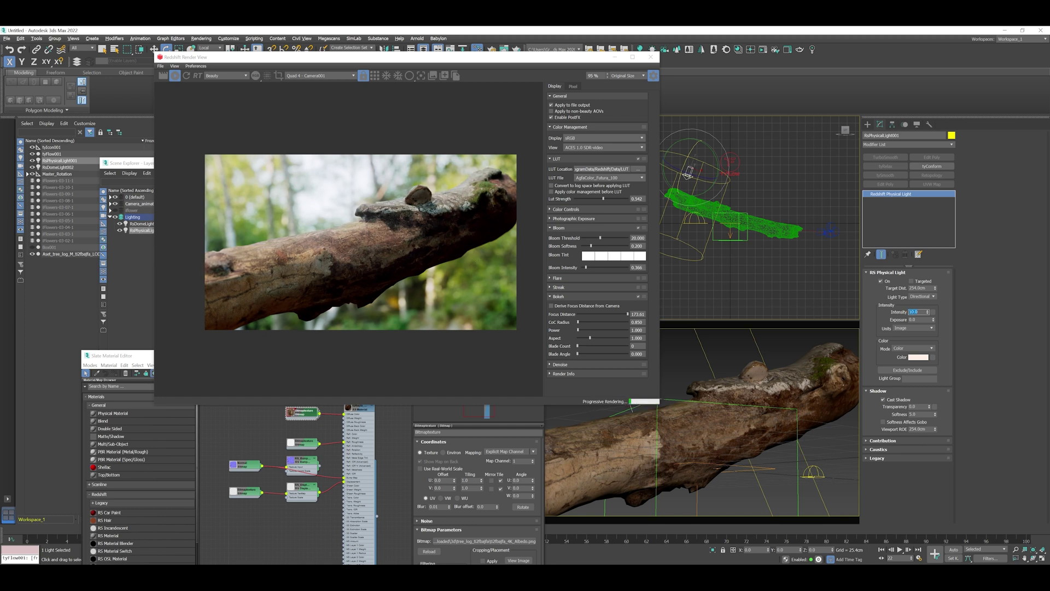
Create a Redshift physical area light about 242 by 64 cm below the log in the left view.
click(868, 124)
click(884, 173)
click(921, 248)
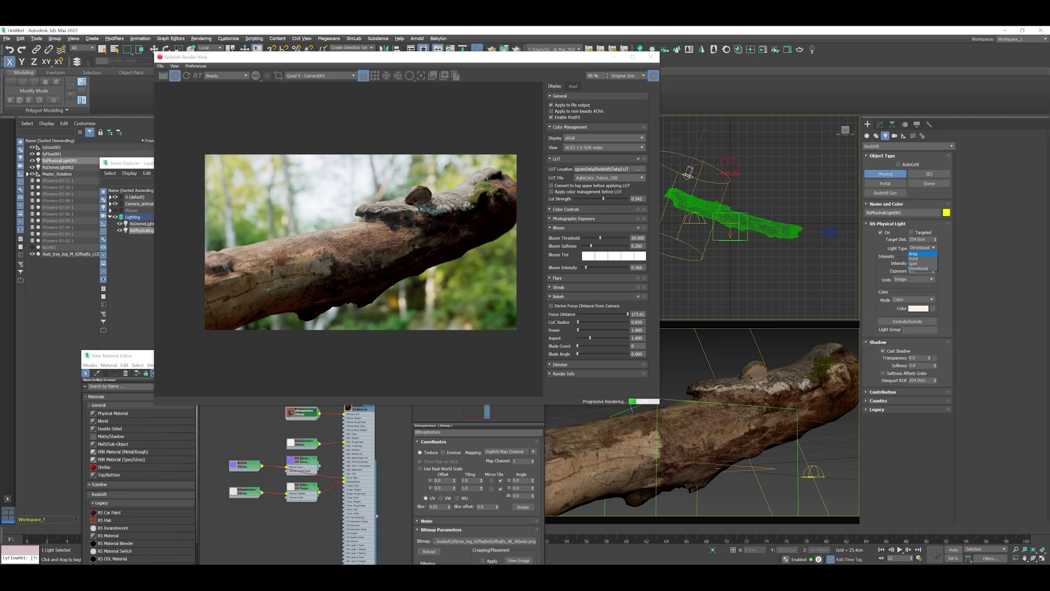
click(914, 254)
mouse_move(706, 242)
mouse_down()
mouse_move(784, 263)
mouse_move(745, 257)
mouse_move(745, 275)
mouse_move(693, 239)
mouse_up()
key(e)
key(w)
click(885, 173)
click(880, 124)
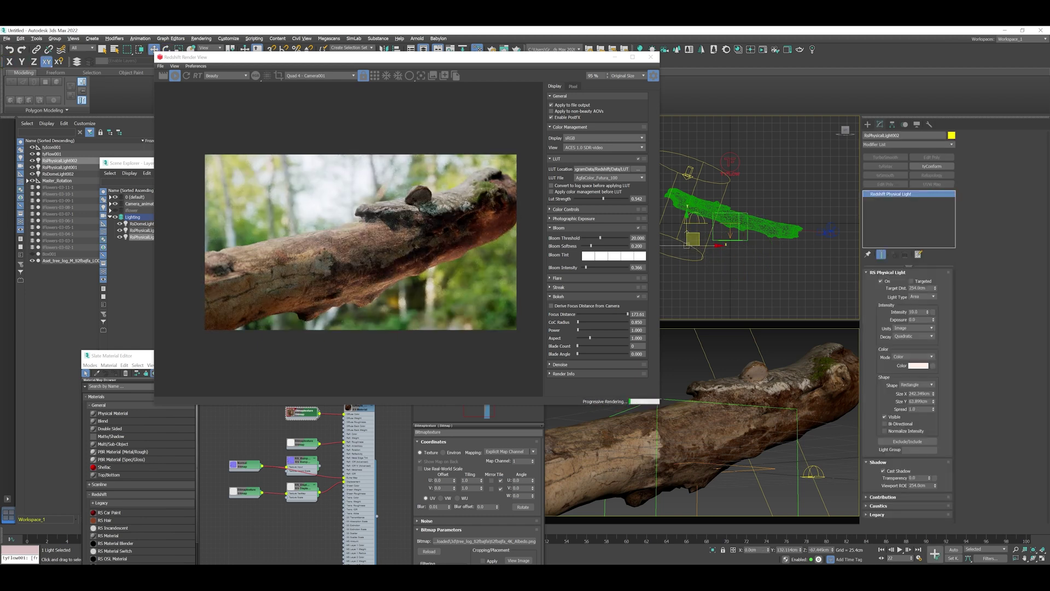
Change the new area light's color to a pale yellow.
click(919, 366)
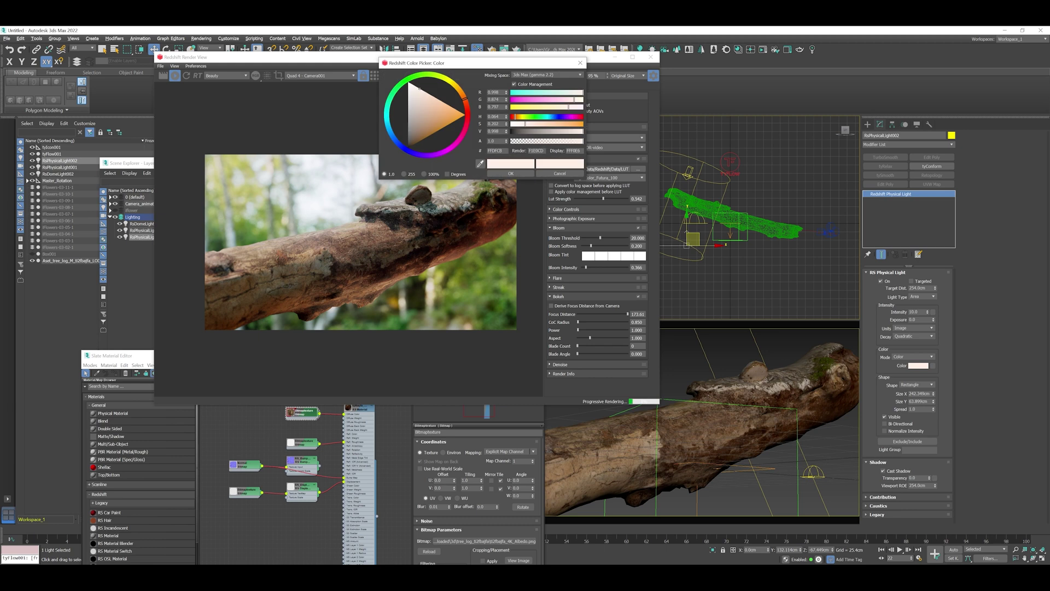
click(439, 76)
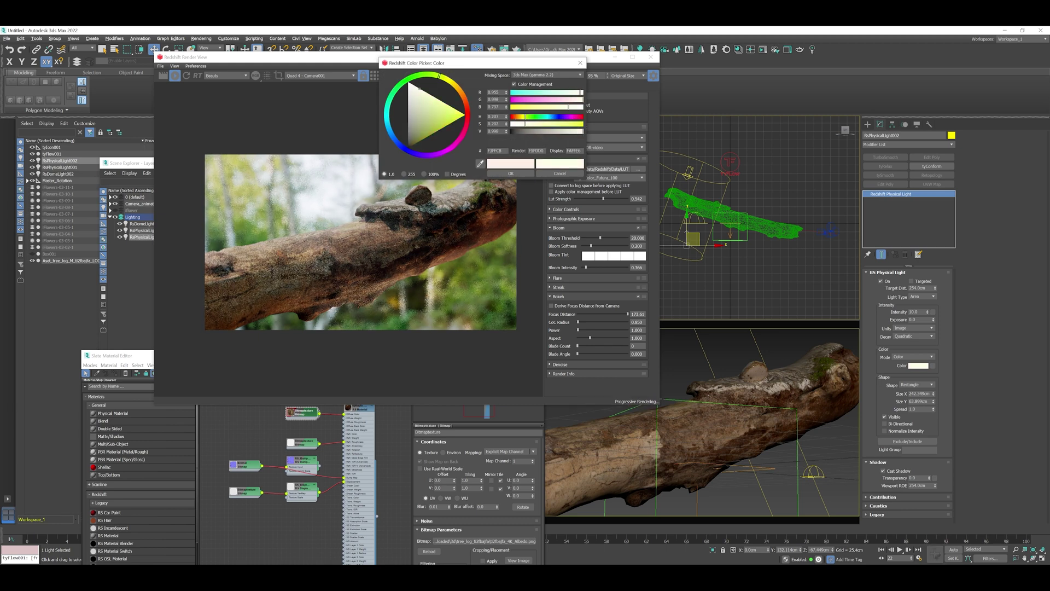
click(510, 173)
click(511, 173)
Set the area light's intensity to 2 after trying 3.
click(917, 312)
text(3)
key(Return)
text(2)
key(Return)
Compare the render with the area light switched off and back on.
click(880, 281)
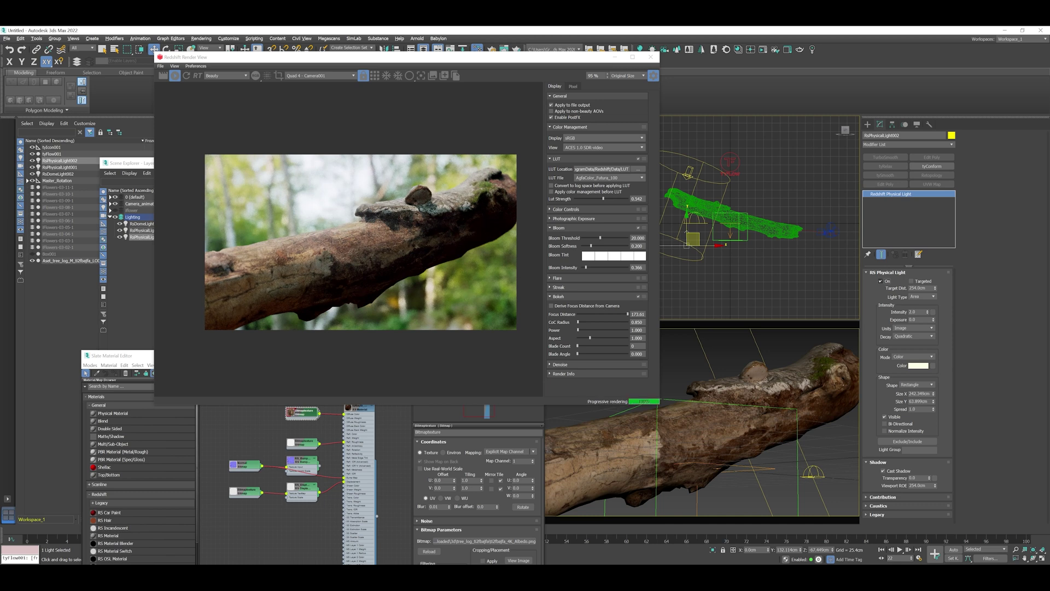
click(880, 280)
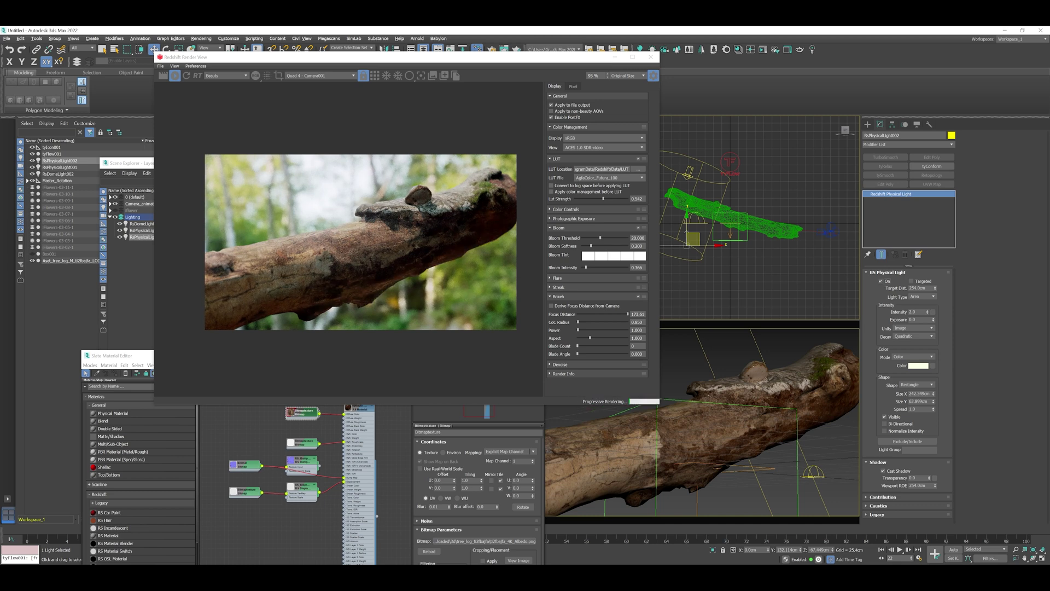
middle_drag(360, 242, 357, 267)
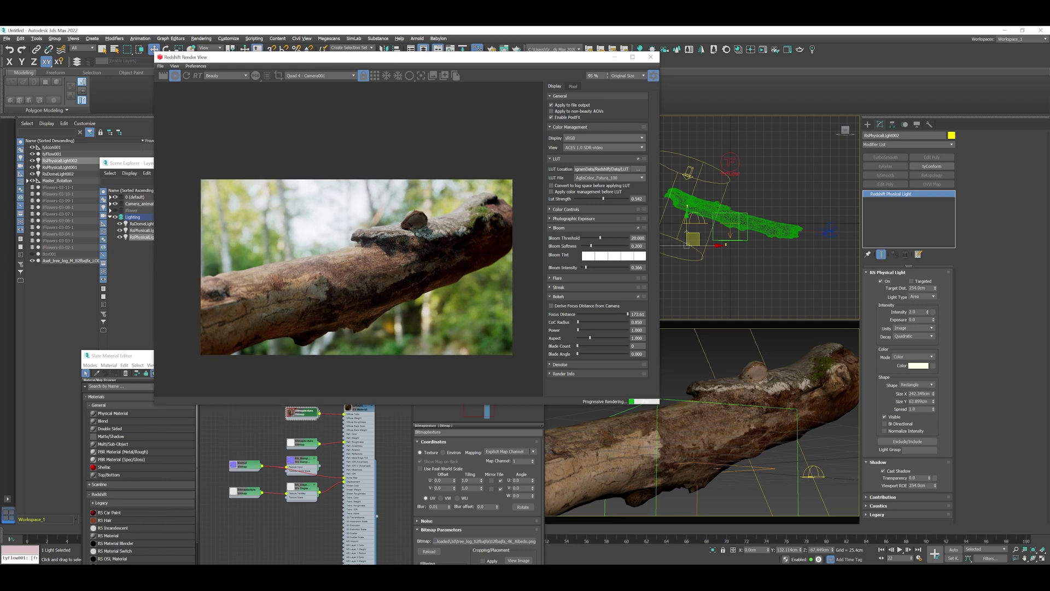
middle_drag(357, 267, 354, 259)
Stop the interactive render, close the Slate Material Editor and move the render view clear of the viewports.
click(175, 75)
drag(273, 57, 177, 64)
click(394, 465)
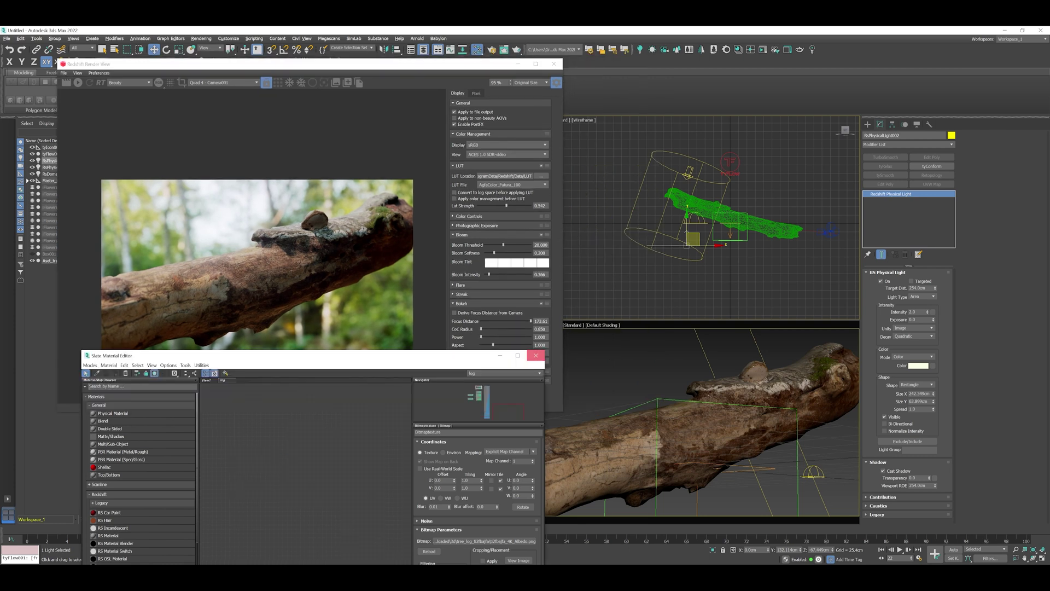
click(537, 354)
drag(328, 64, 258, 64)
Enable the tyFlow001 simulation from the camera viewport.
click(535, 332)
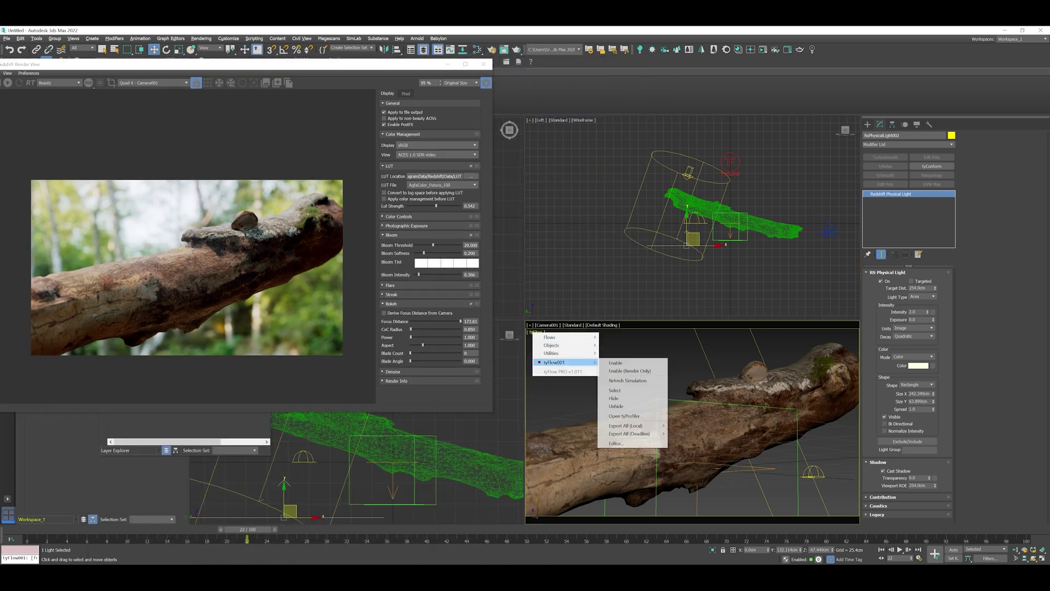
mouse_move(569, 362)
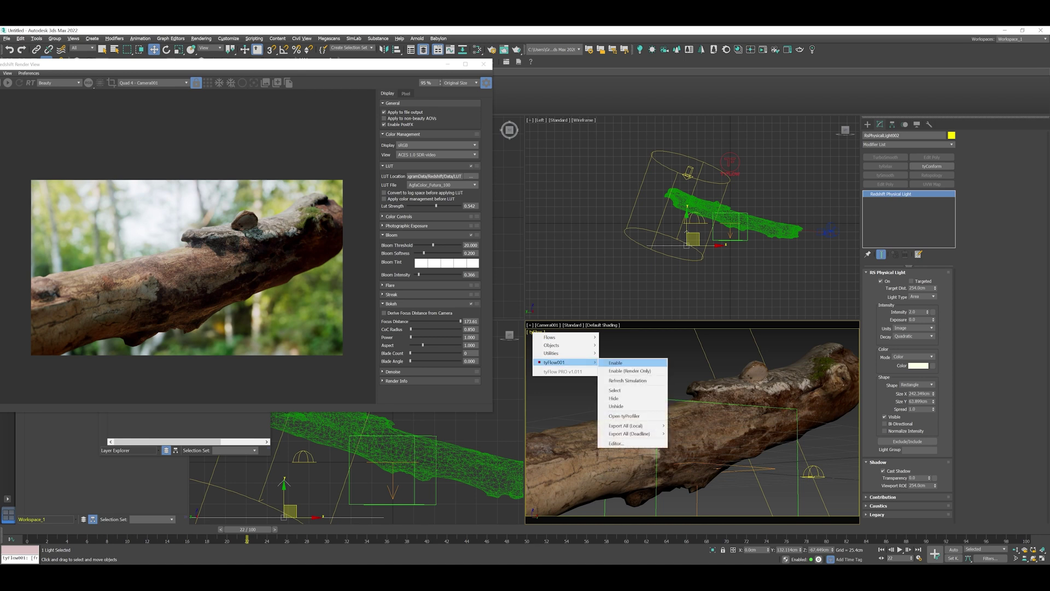
click(616, 362)
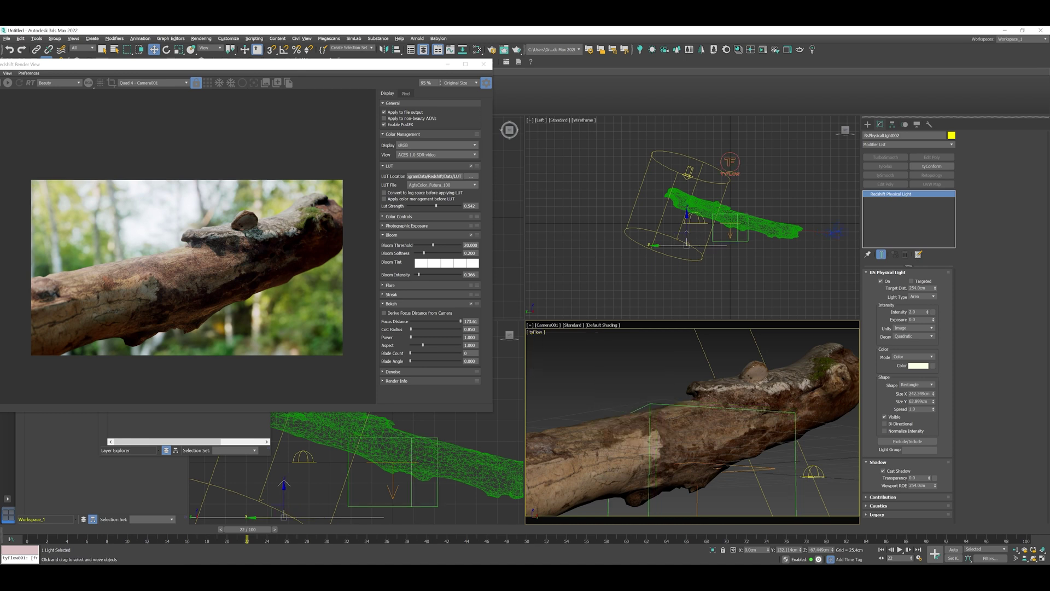
Clear the light selection, expand the Camera_animation and default layers in the Layer Explorer, and select tyFlow001.
drag(276, 64, 501, 116)
click(165, 163)
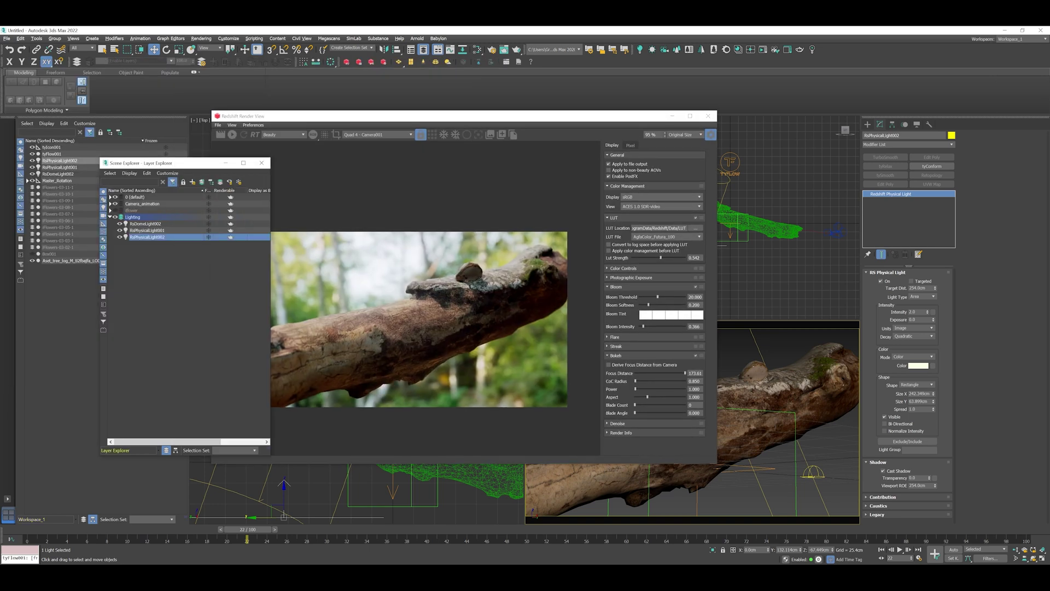
key(ctrl+d)
click(111, 204)
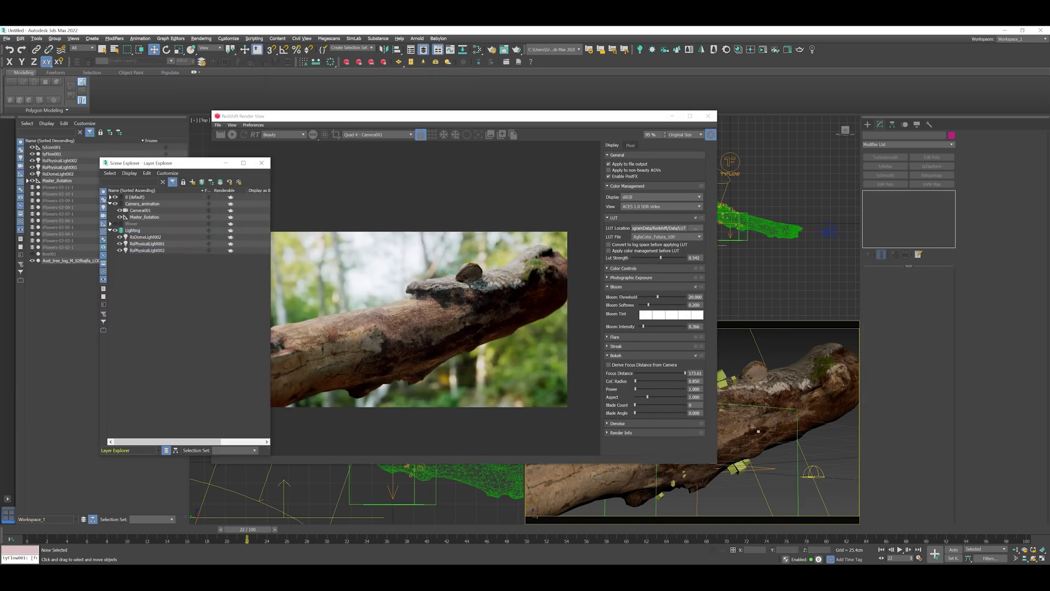
click(110, 197)
click(139, 216)
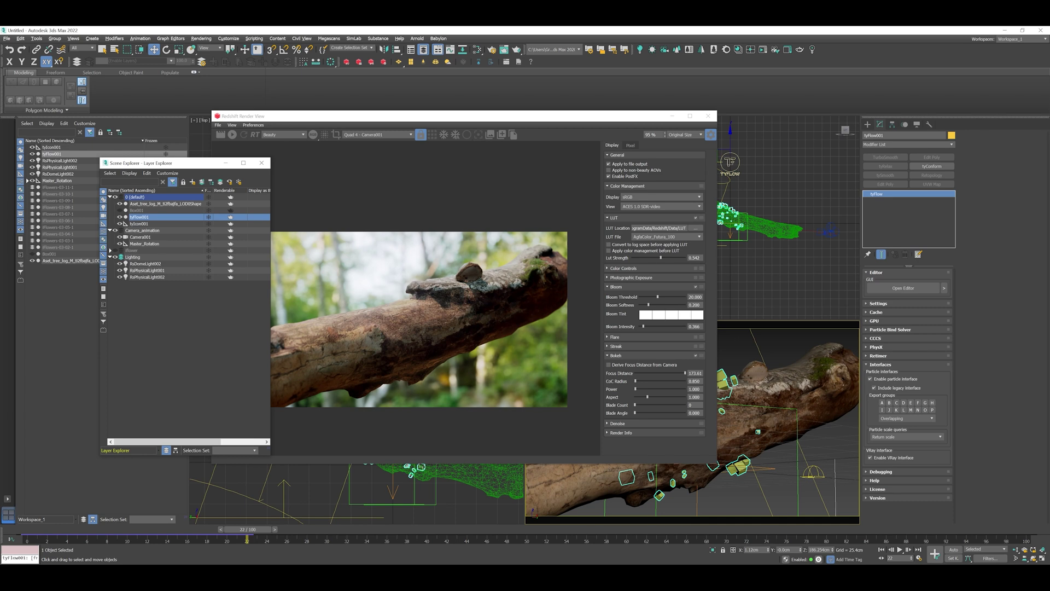
Hide the render view's display settings and render the camera view at frame 40 with nothing selected.
drag(464, 116, 319, 86)
click(619, 104)
click(651, 355)
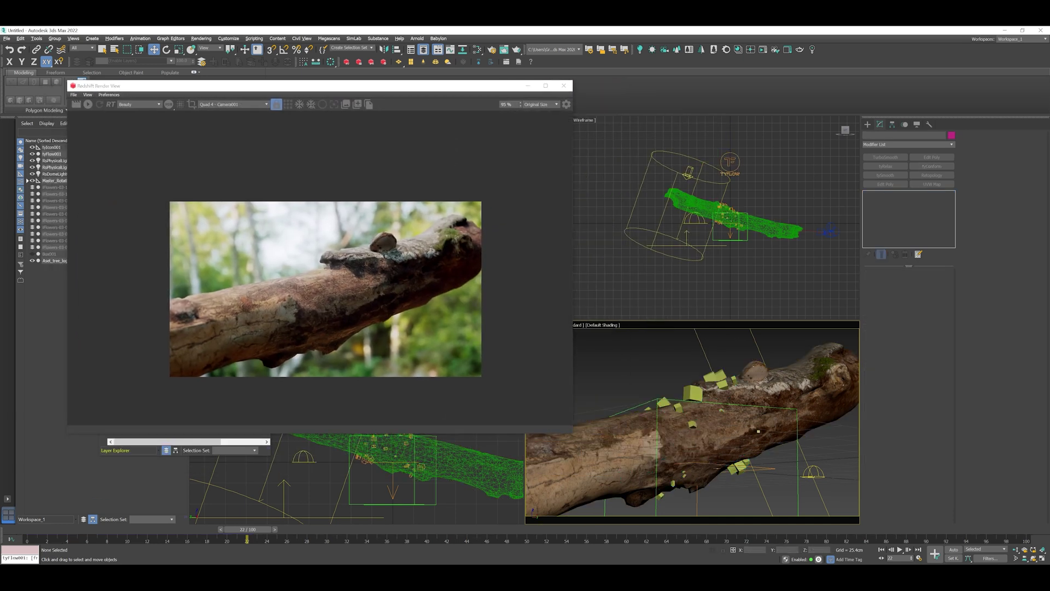
drag(247, 529, 413, 529)
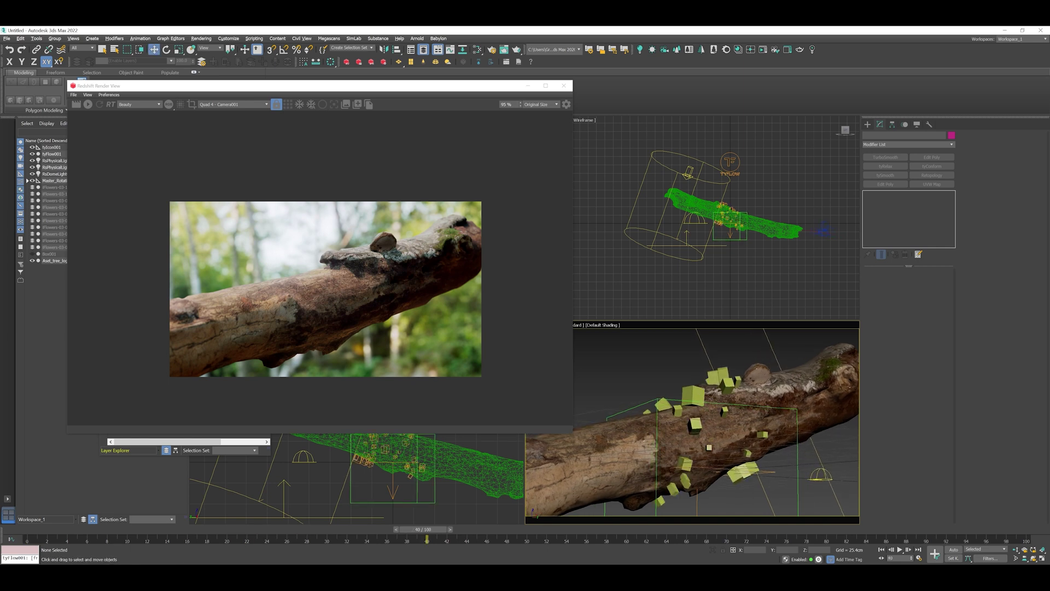
click(88, 104)
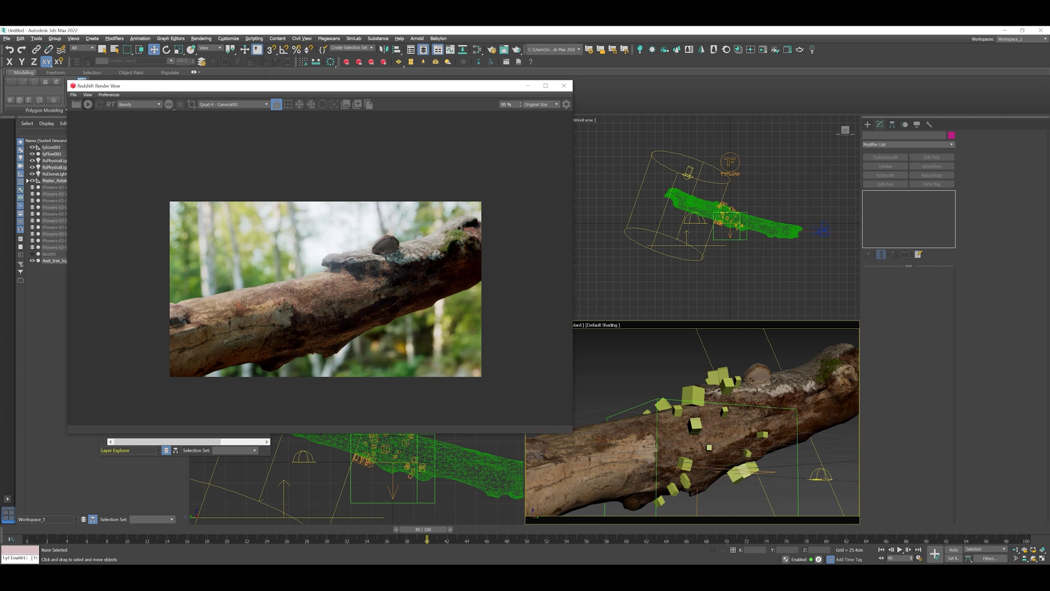
Move the render view clear of the camera viewport and open the tyFlow001 editor.
drag(295, 85, 236, 102)
click(535, 332)
mouse_move(563, 362)
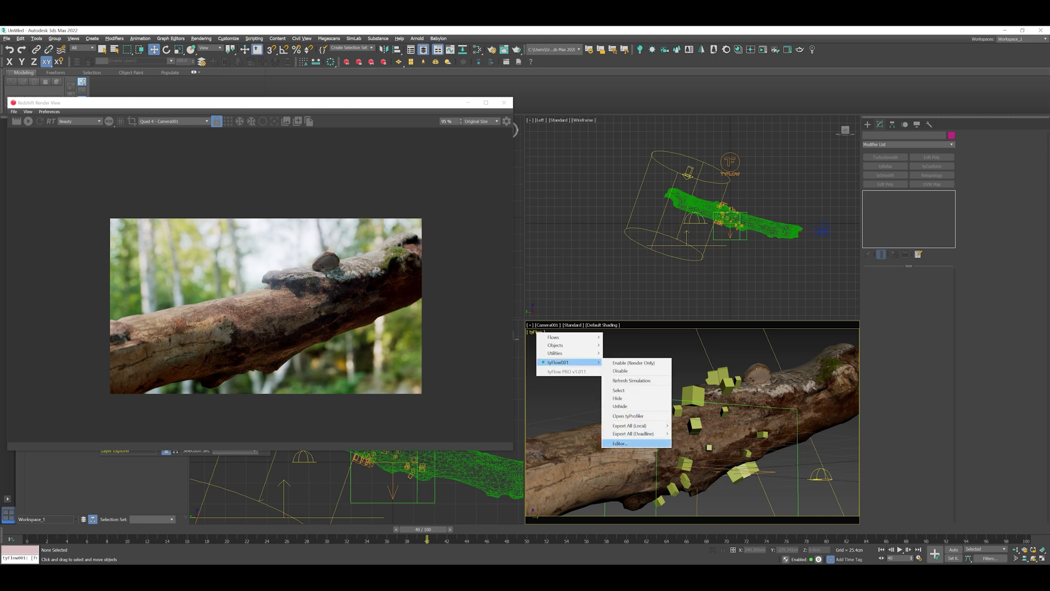
click(619, 443)
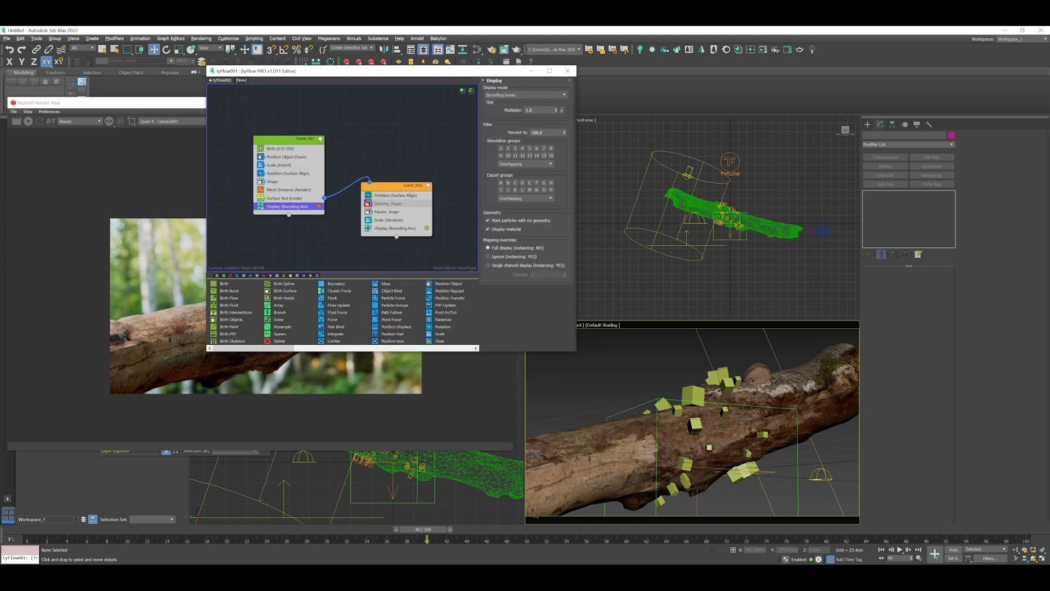
Paste an instance of Event_001's Mesh operator below Master_shape in Event_002 and render the camera view again.
click(288, 189)
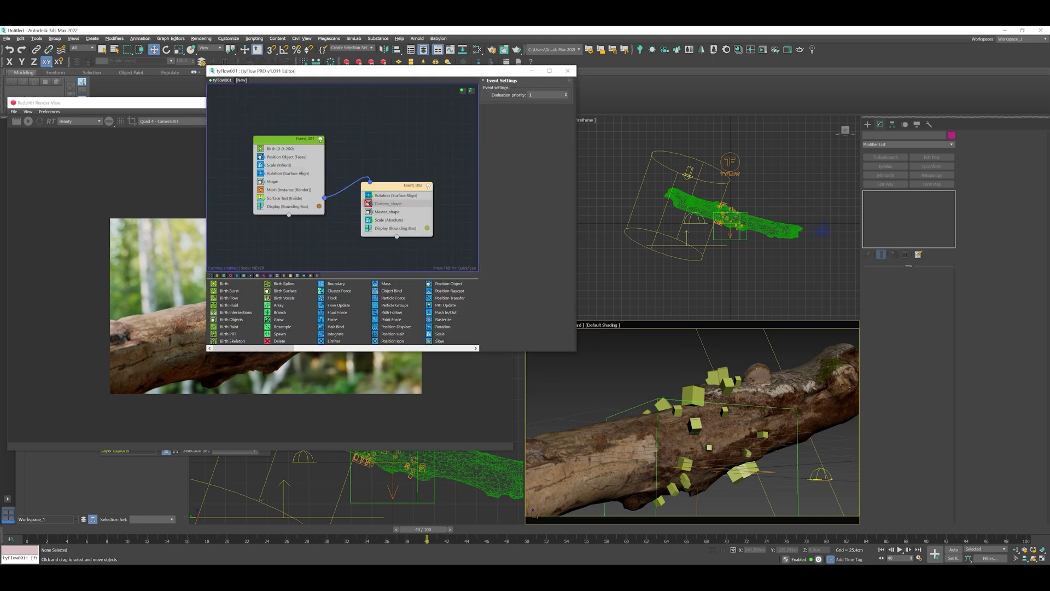
right_click(290, 190)
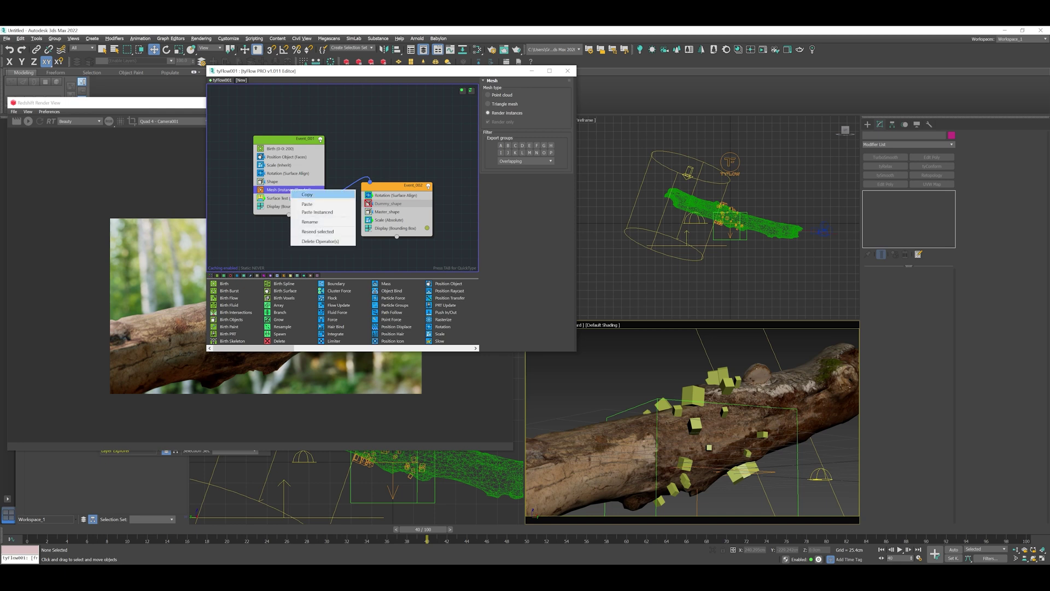
click(307, 194)
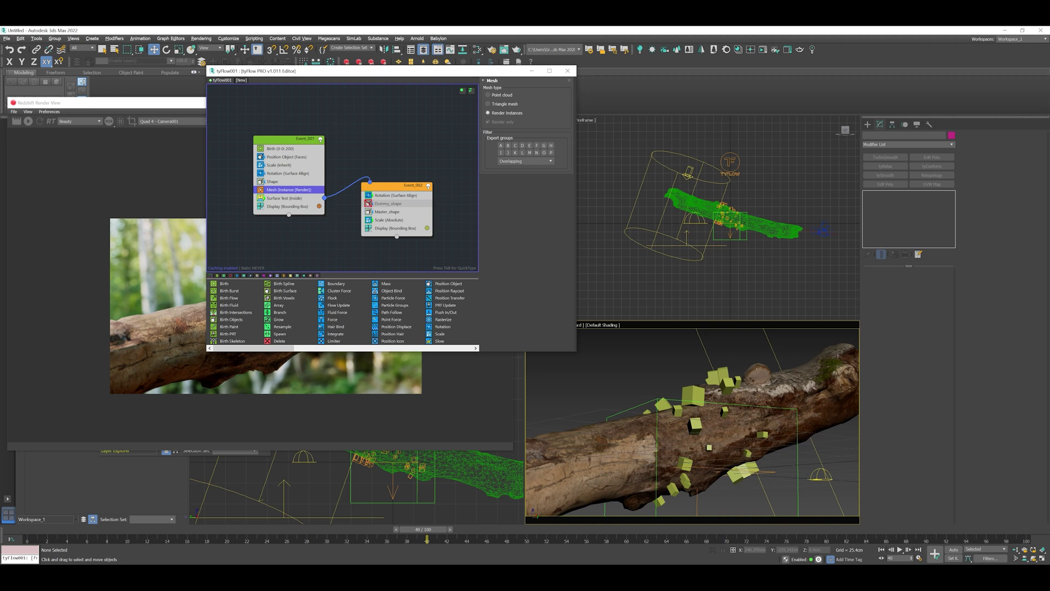
right_click(386, 213)
click(408, 237)
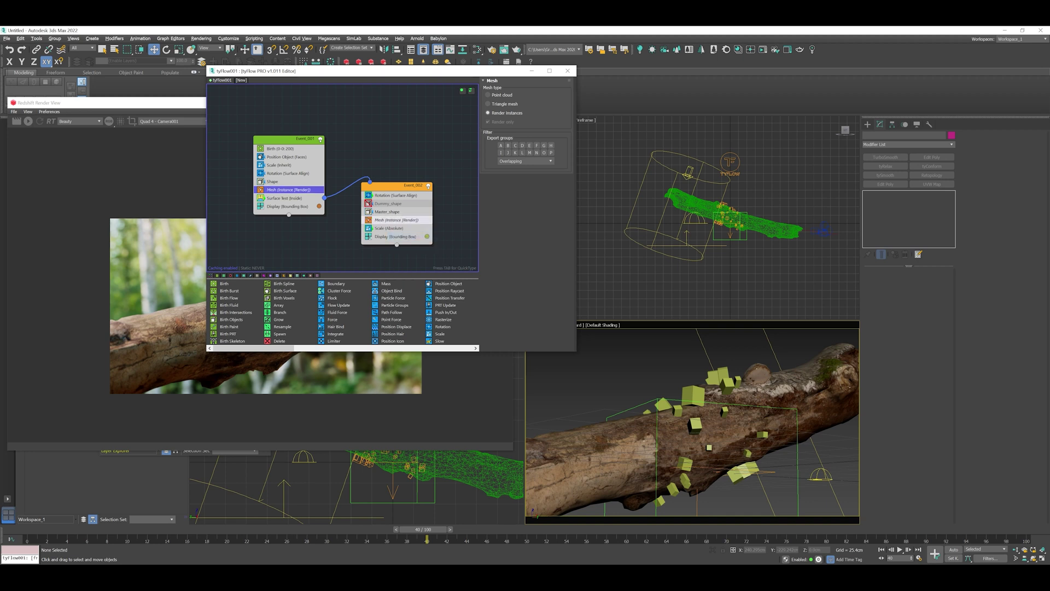
click(28, 121)
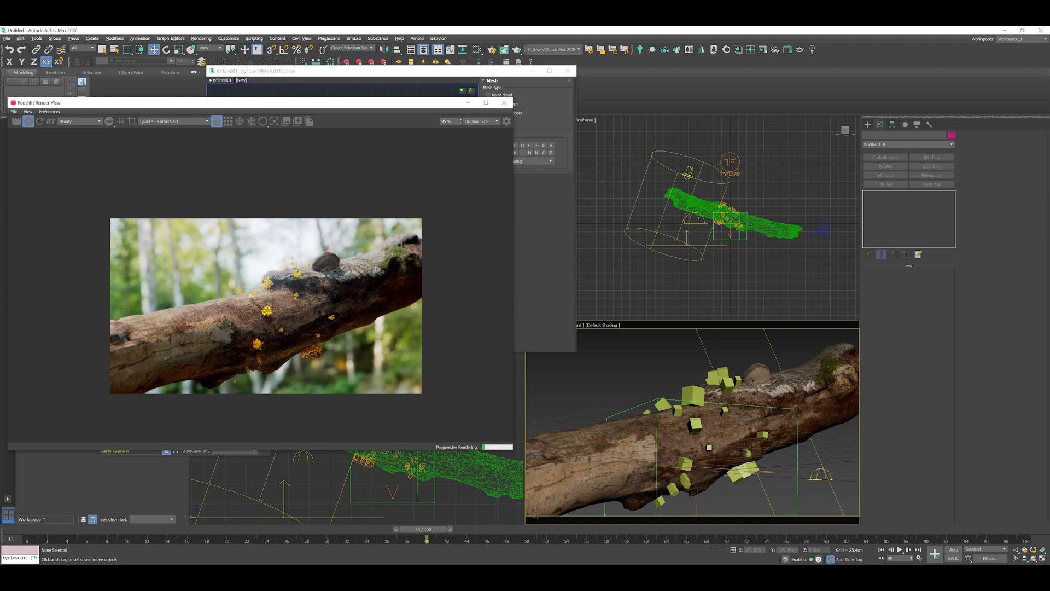
drag(193, 102, 288, 155)
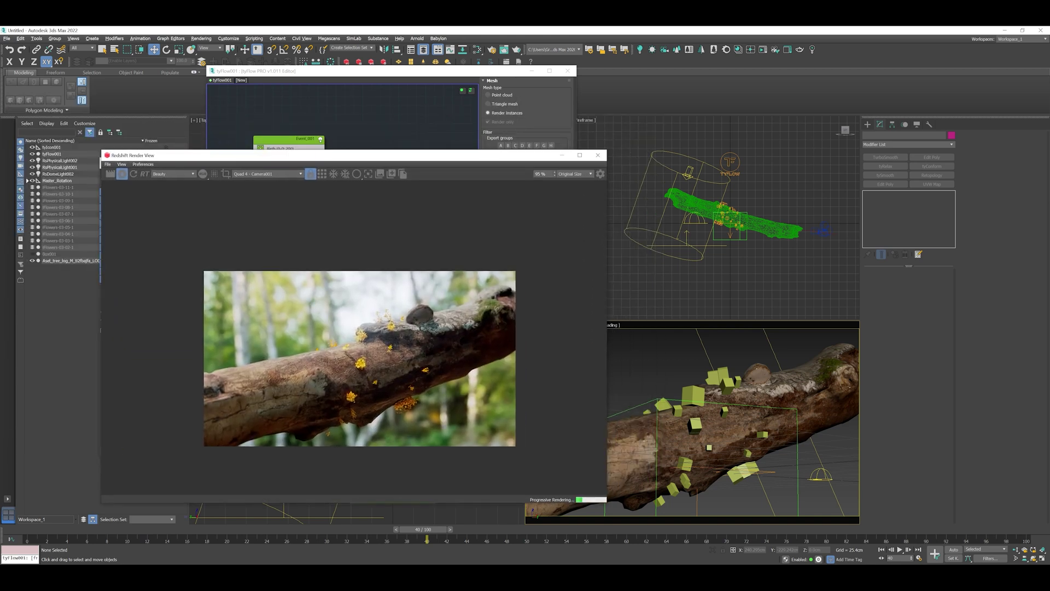